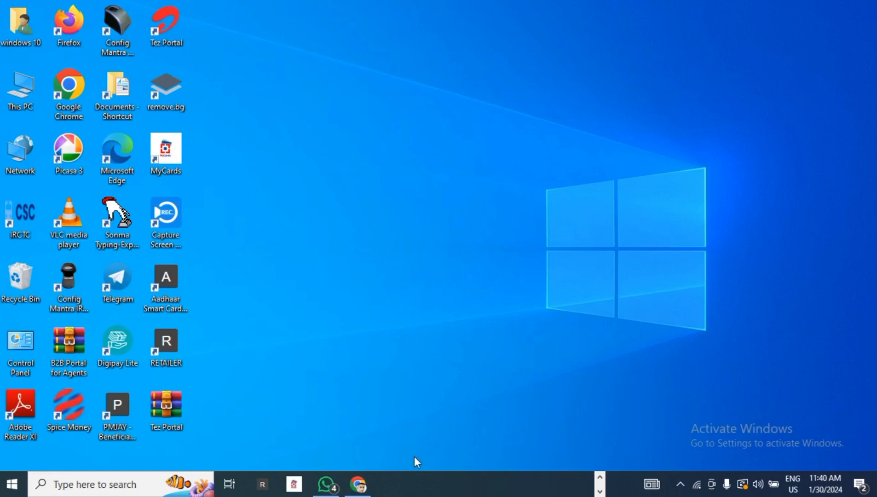
# Fill in the mobile number and captcha WfYUFu, answer No for EPFO and ESIC, and request an OTP.
pyautogui.click(358, 484)
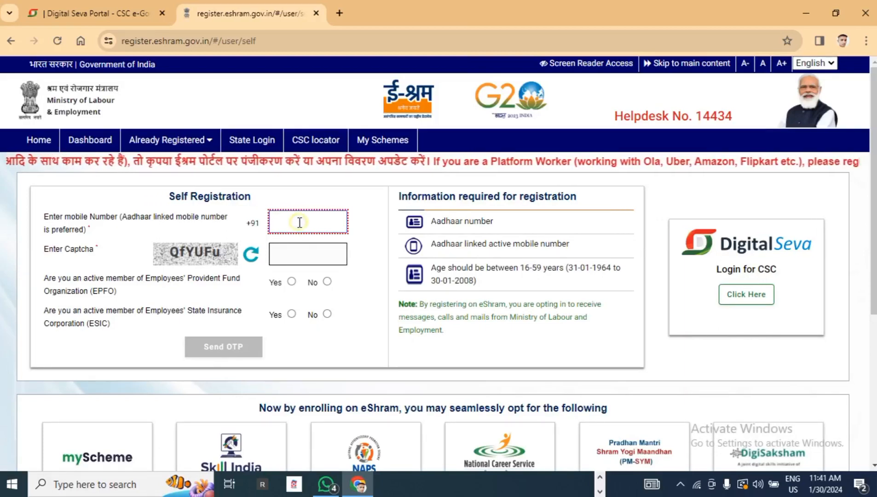
pyautogui.write('78**')
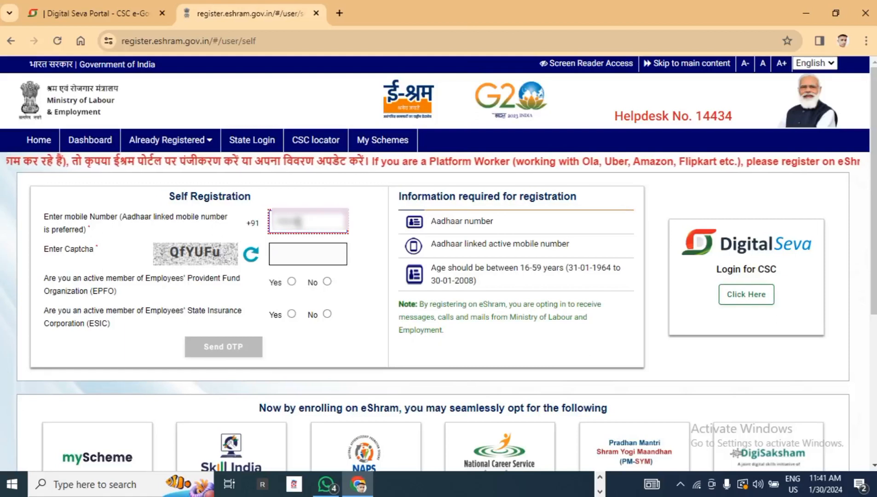
pyautogui.write('****')
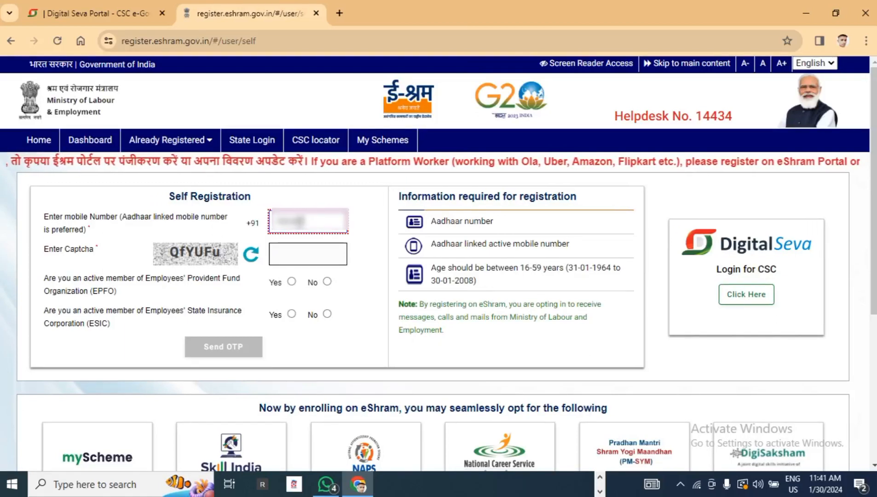
pyautogui.write('**')
pyautogui.press('Tab')
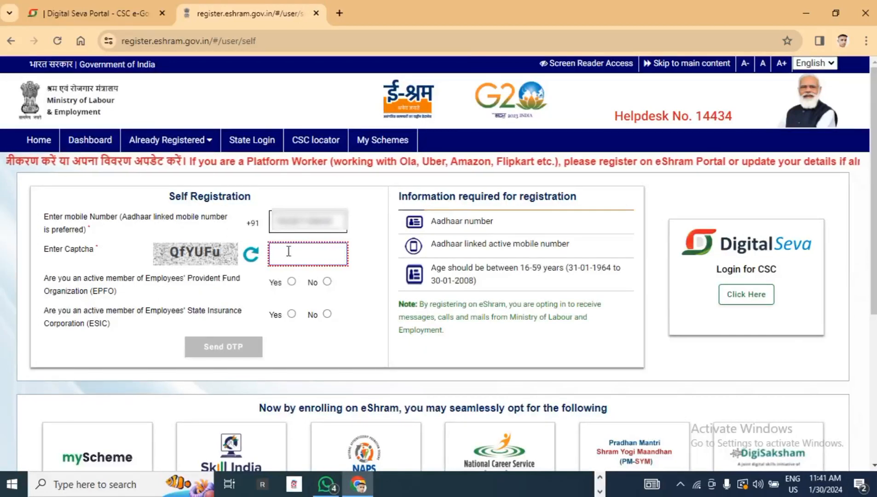
pyautogui.write('Wf')
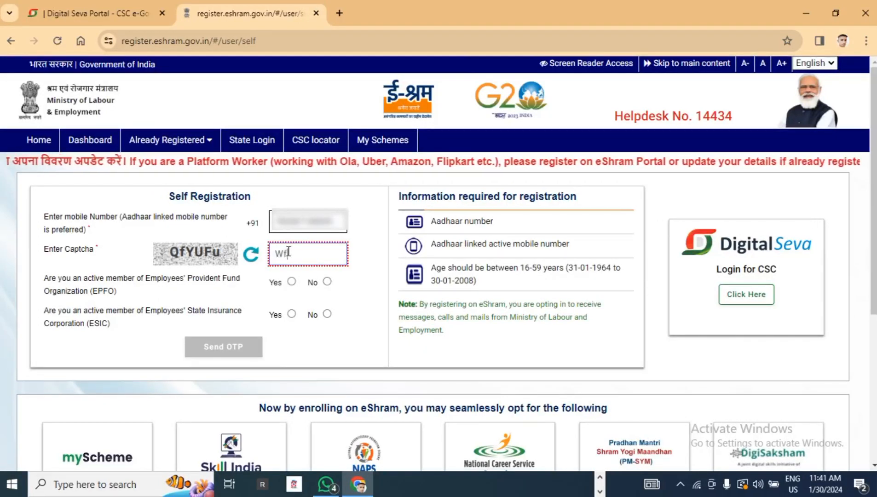
pyautogui.write('YU')
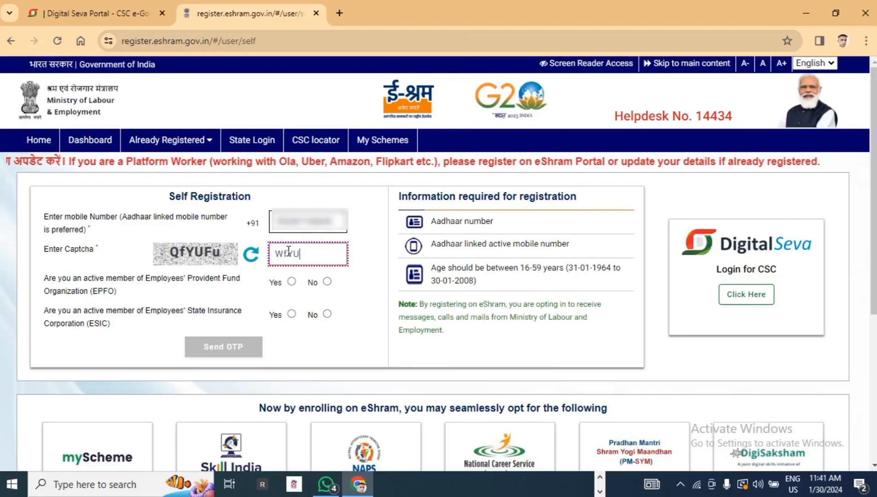
pyautogui.write('Fu')
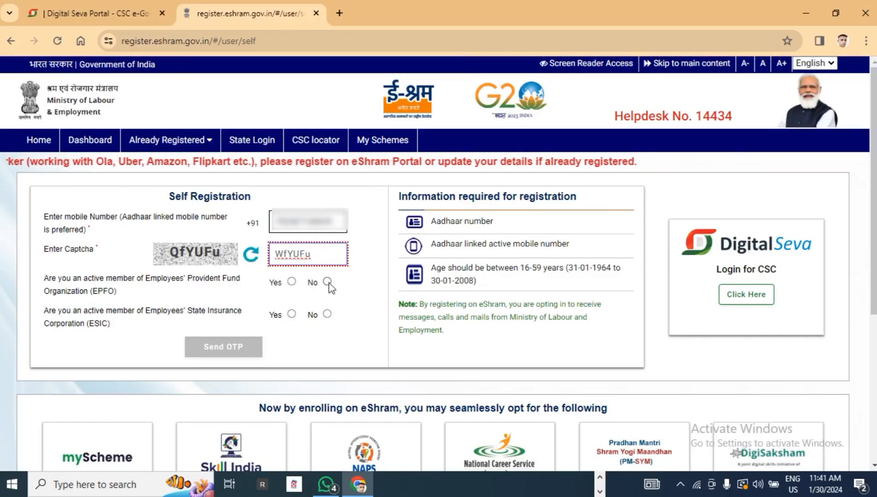
pyautogui.click(327, 282)
pyautogui.click(326, 315)
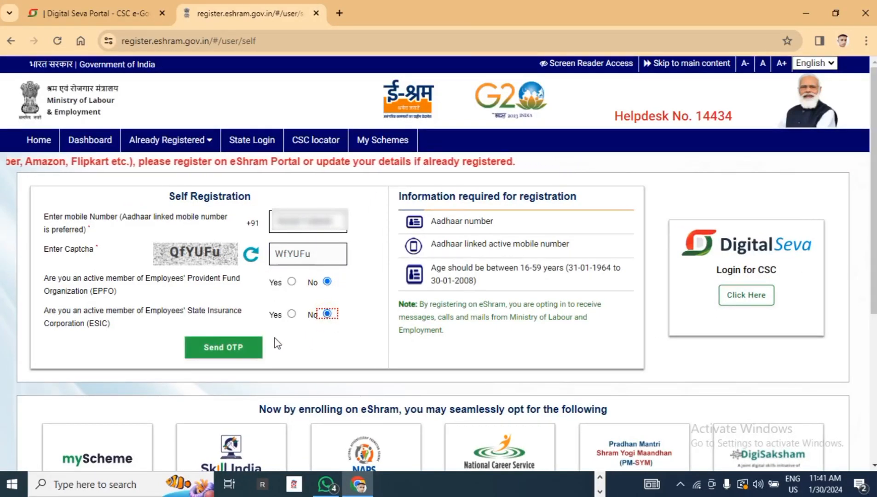
pyautogui.click(224, 358)
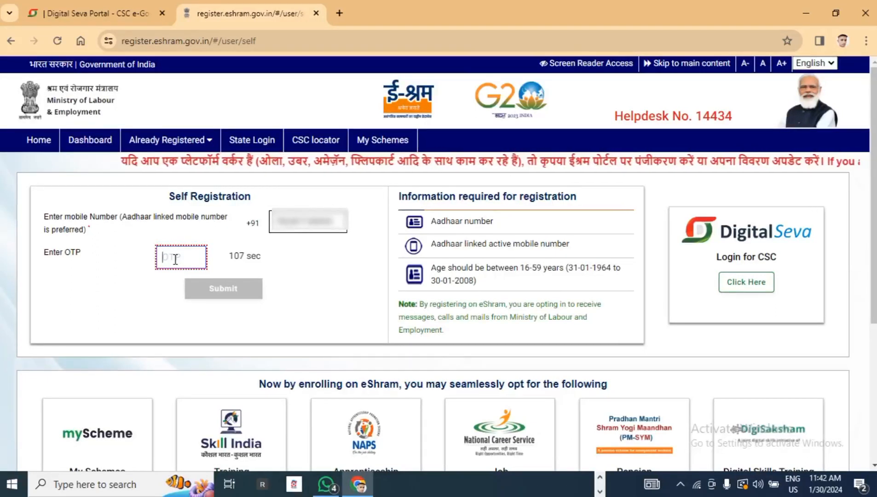
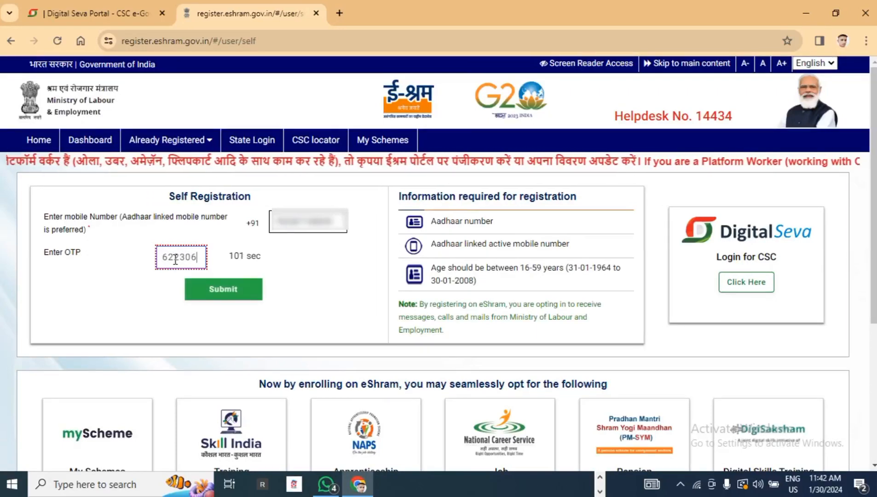
# Enter the received mobile OTP and submit it for verification.
pyautogui.click(227, 290)
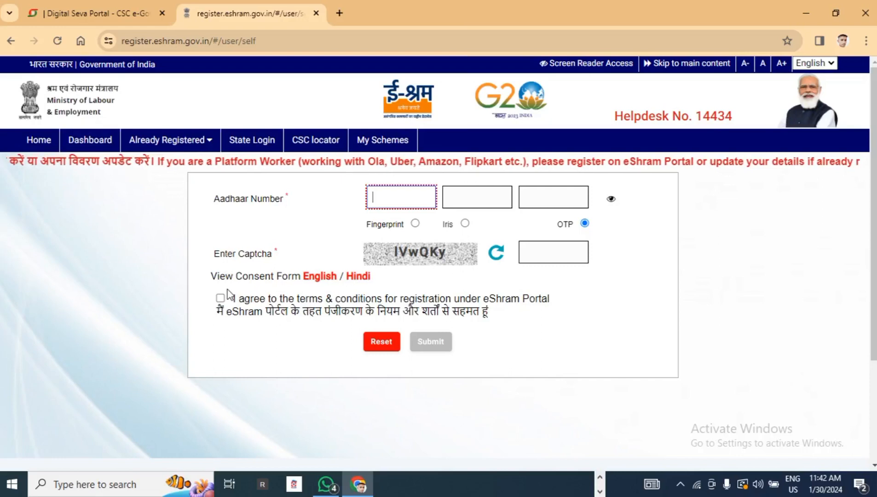
# Enter the Aadhaar number and keep OTP as the authentication method.
pyautogui.write('****')
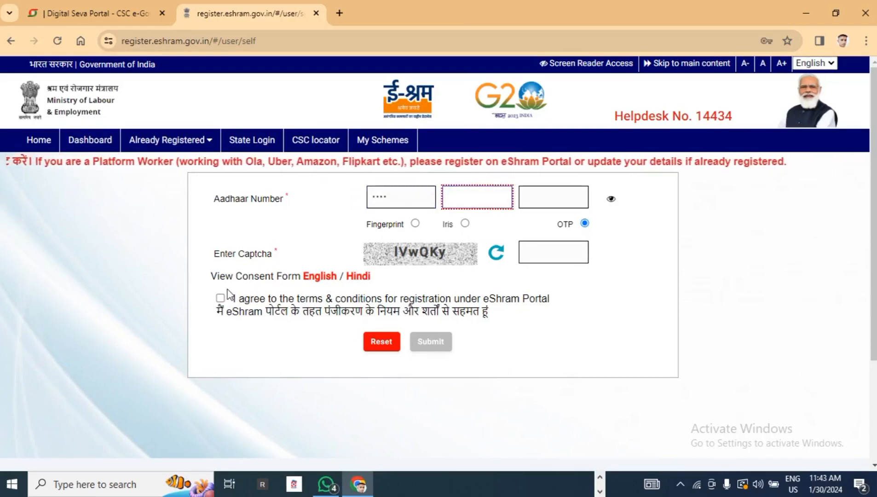
pyautogui.write('********')
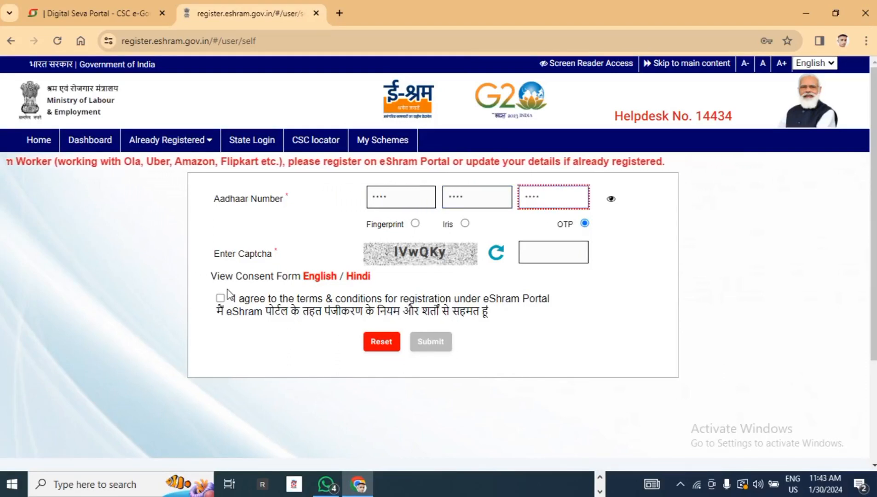
pyautogui.click(415, 223)
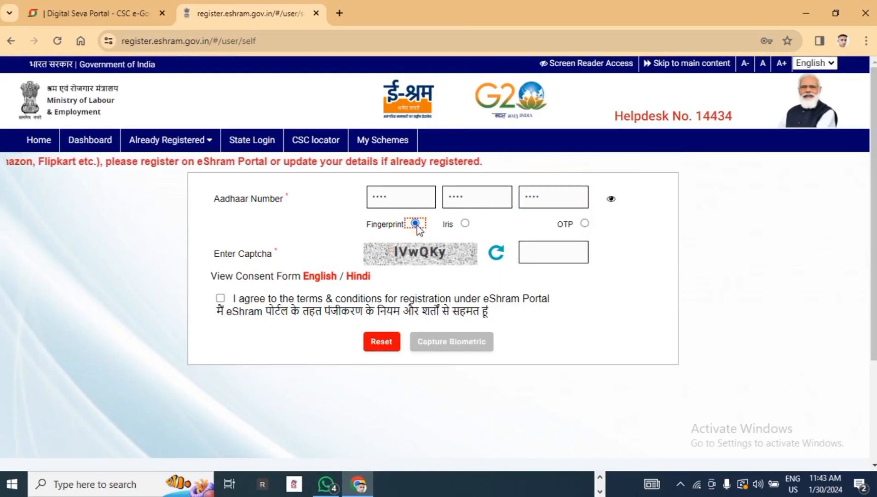
pyautogui.click(465, 224)
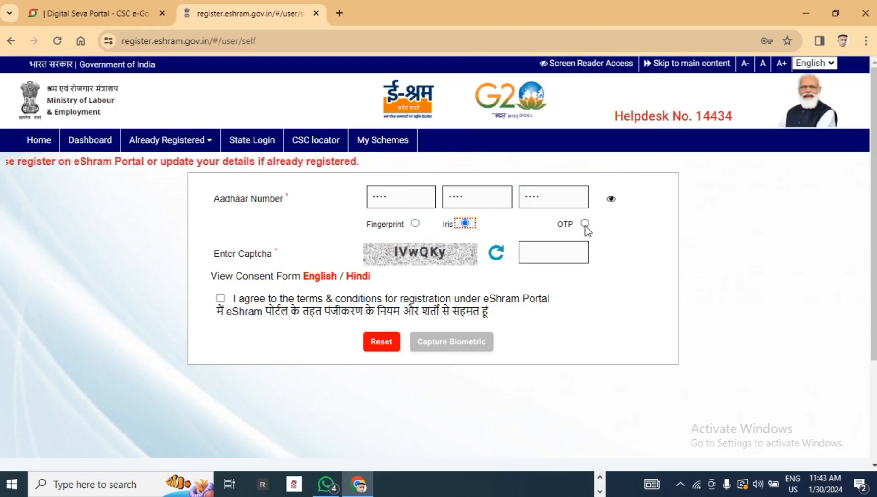
pyautogui.click(586, 224)
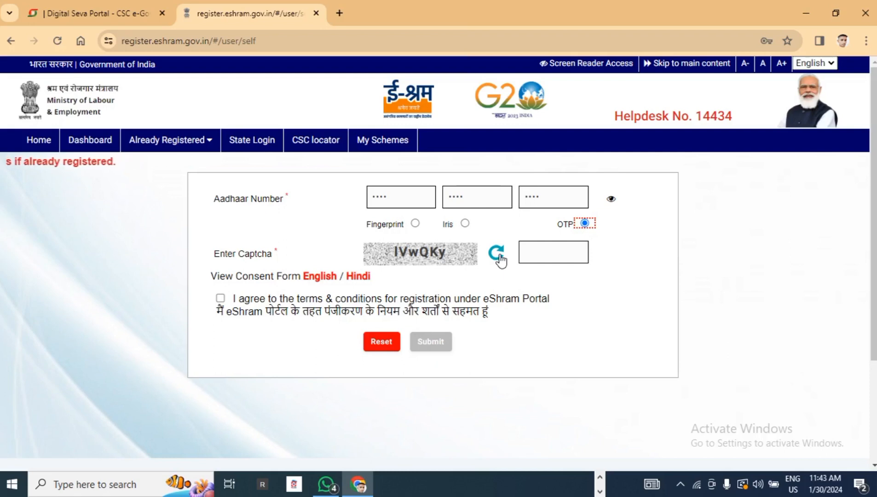
# Refresh the captcha, enter nc3DUz, accept the terms and submit the Aadhaar details.
pyautogui.click(550, 253)
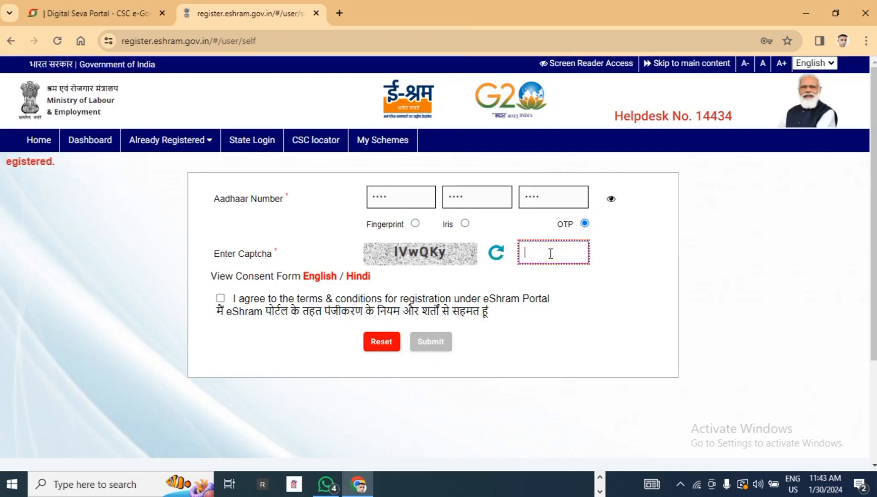
pyautogui.click(496, 254)
pyautogui.click(551, 254)
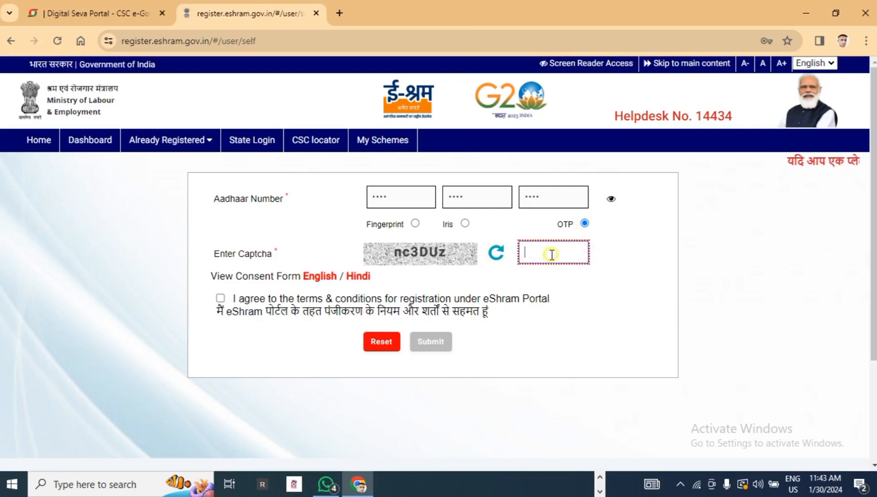
pyautogui.write('nc')
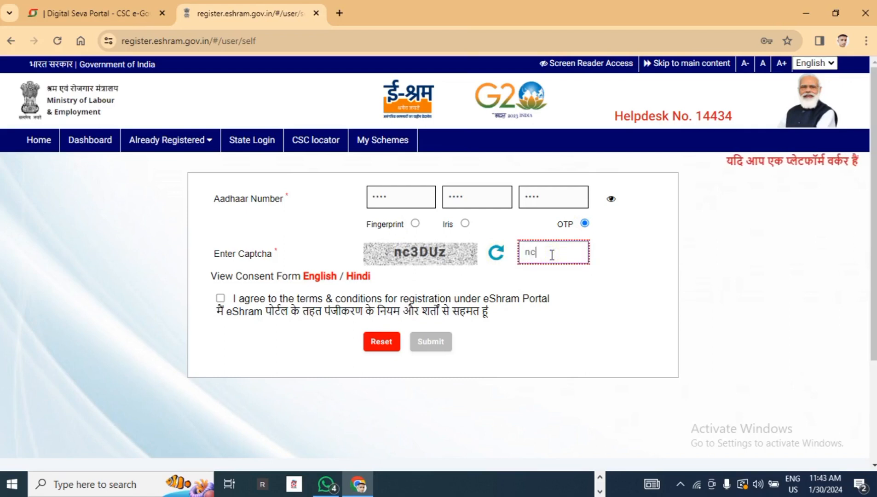
pyautogui.write('3D')
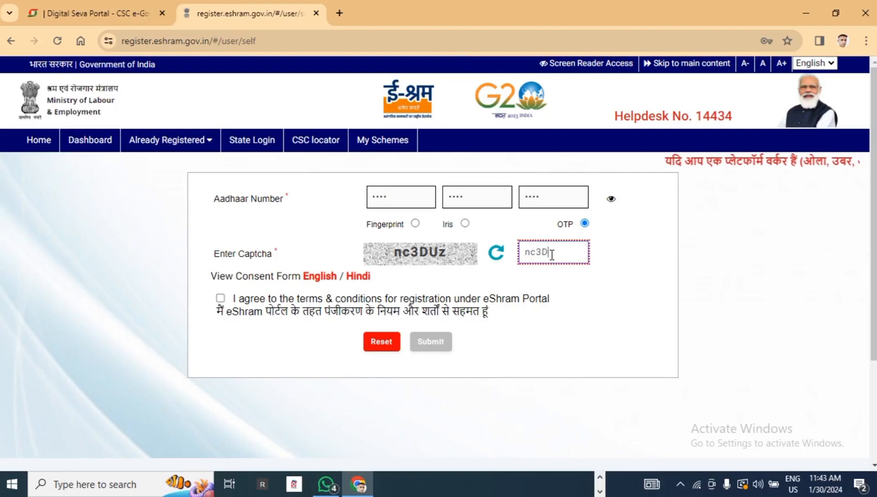
pyautogui.write('Uz')
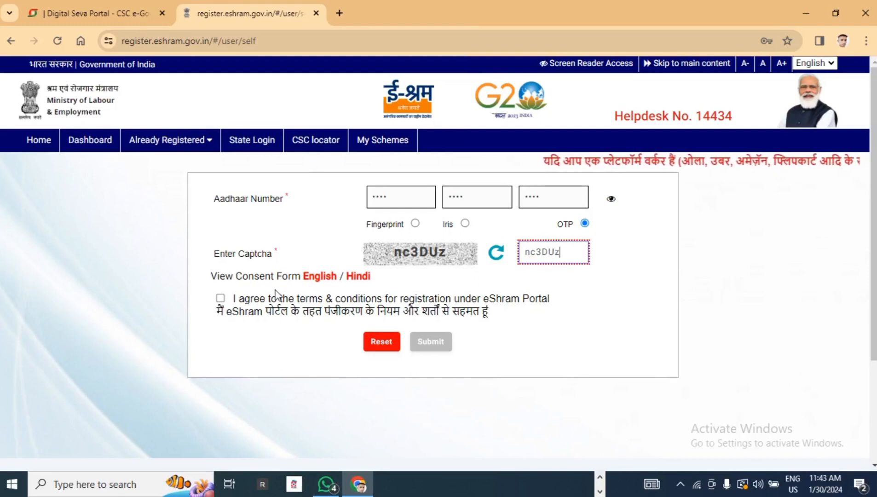
pyautogui.click(221, 299)
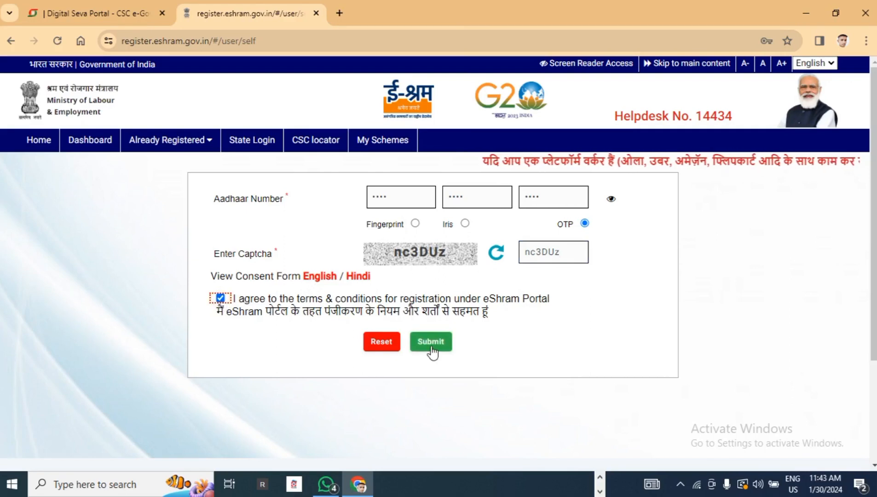
pyautogui.click(429, 344)
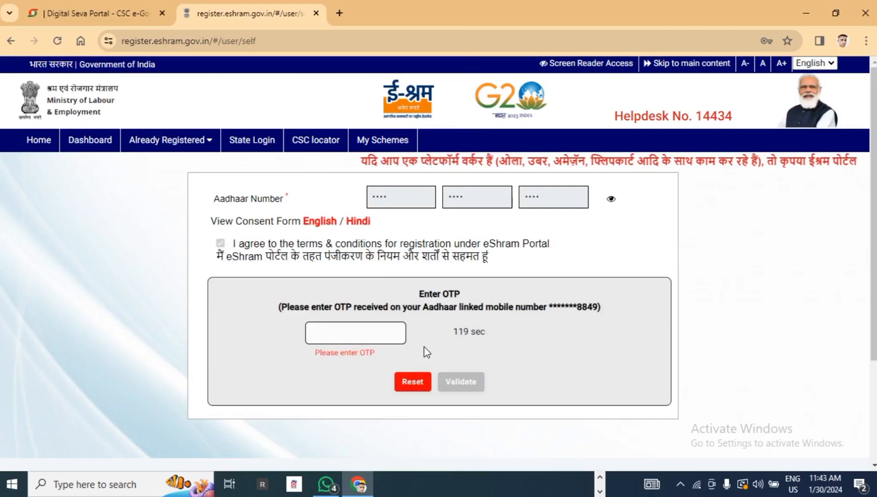
# Enter the Aadhaar-linked OTP and validate it.
pyautogui.click(354, 337)
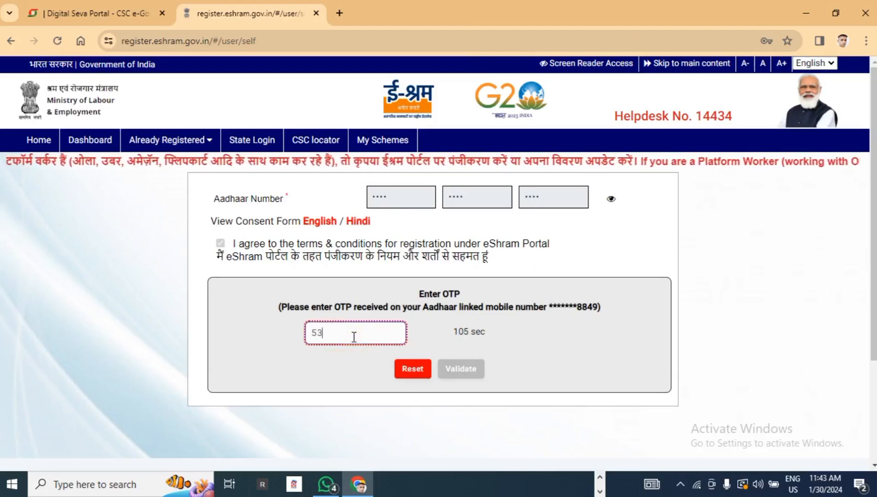
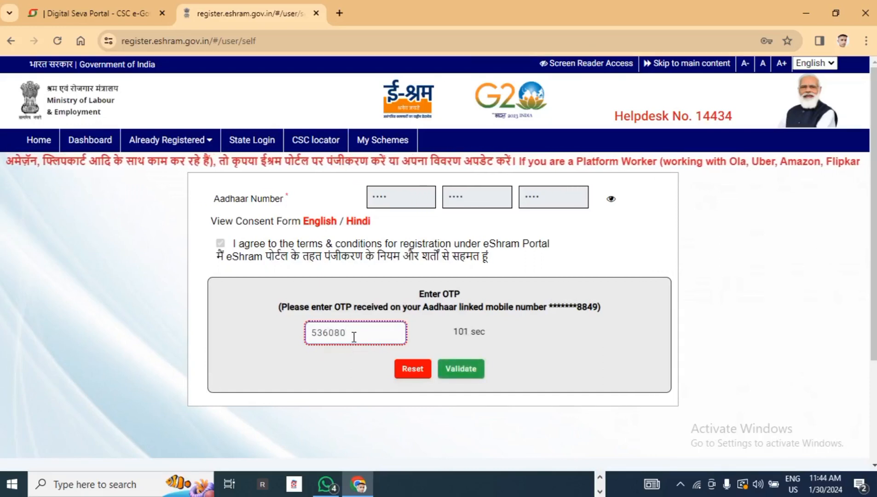
pyautogui.click(465, 368)
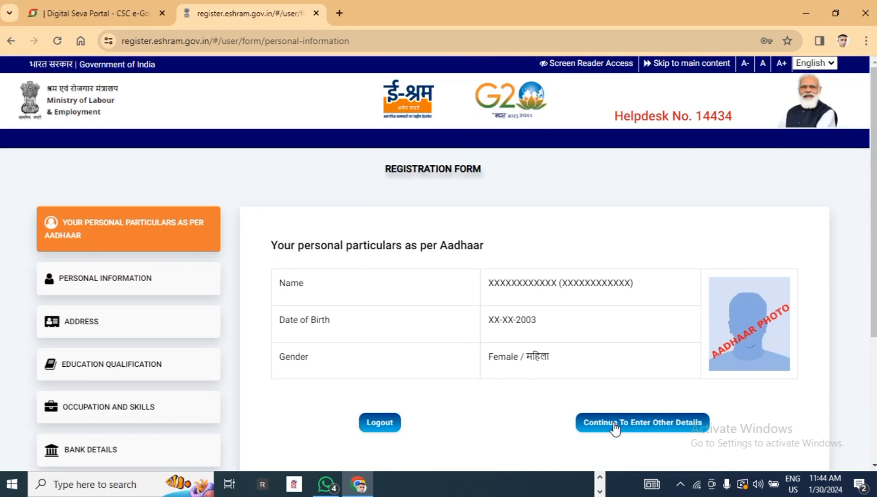
# Continue past the Aadhaar particulars to enter the other personal details.
pyautogui.click(646, 431)
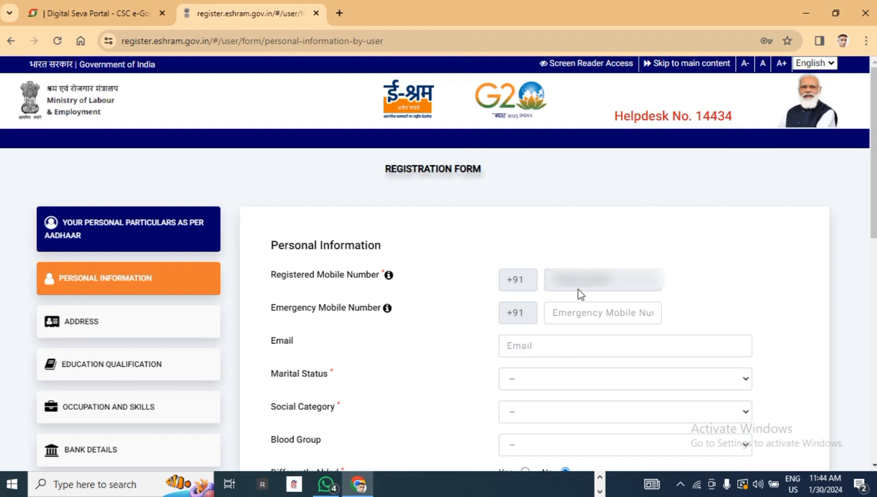
# Fill in the emergency mobile number in the Personal Information form.
pyautogui.click(583, 313)
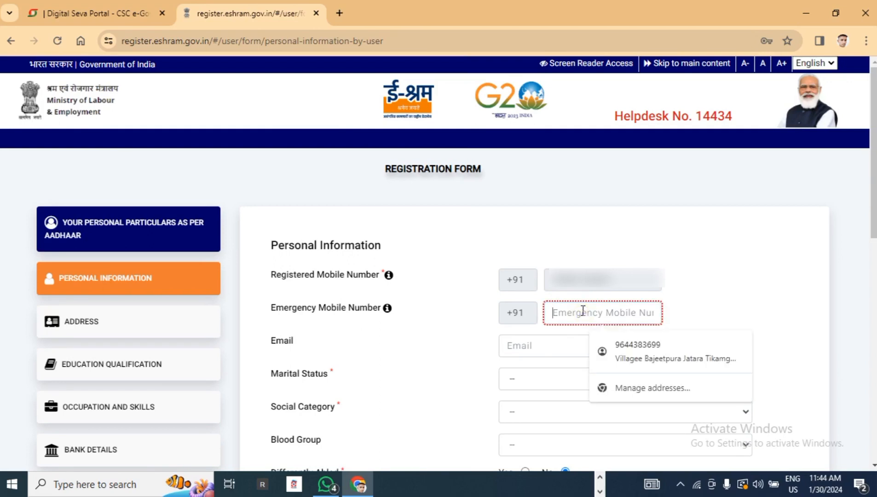
pyautogui.write('9')
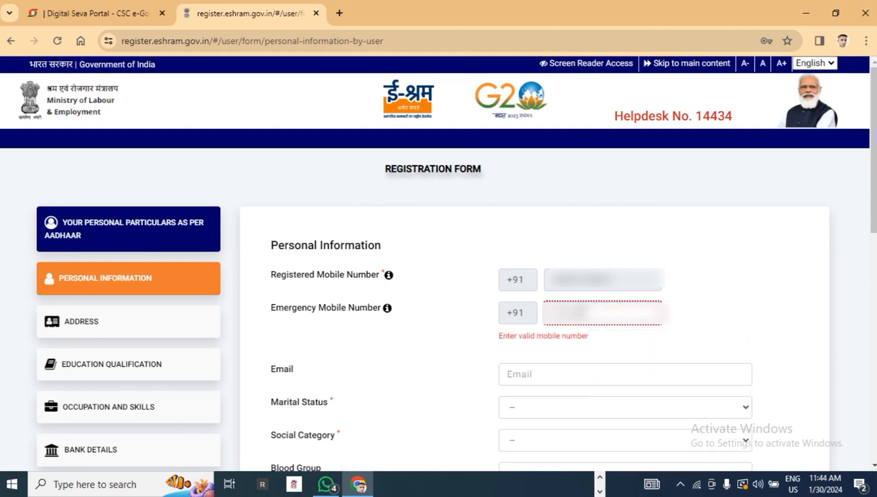
pyautogui.write('****')
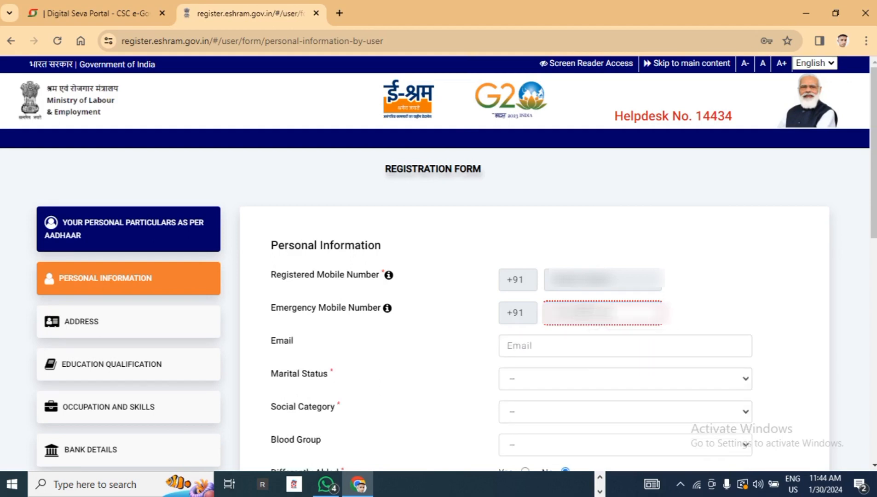
pyautogui.click(563, 343)
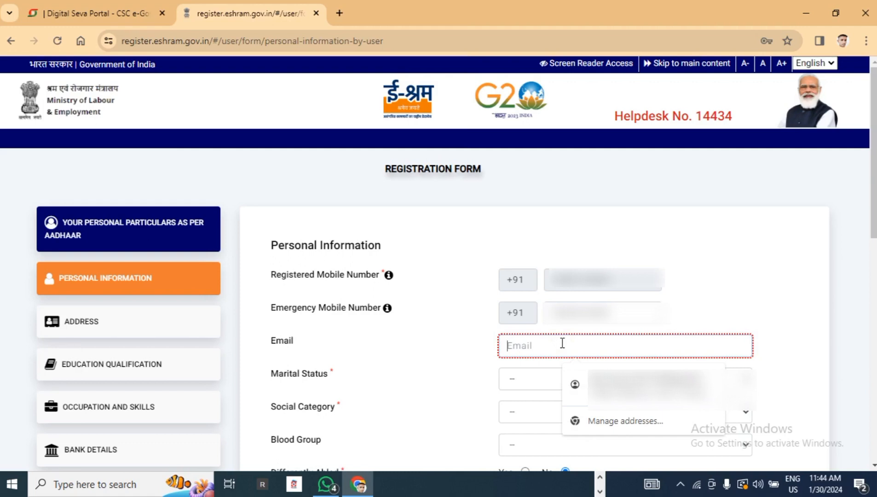
pyautogui.scroll(-1, 562, 343)
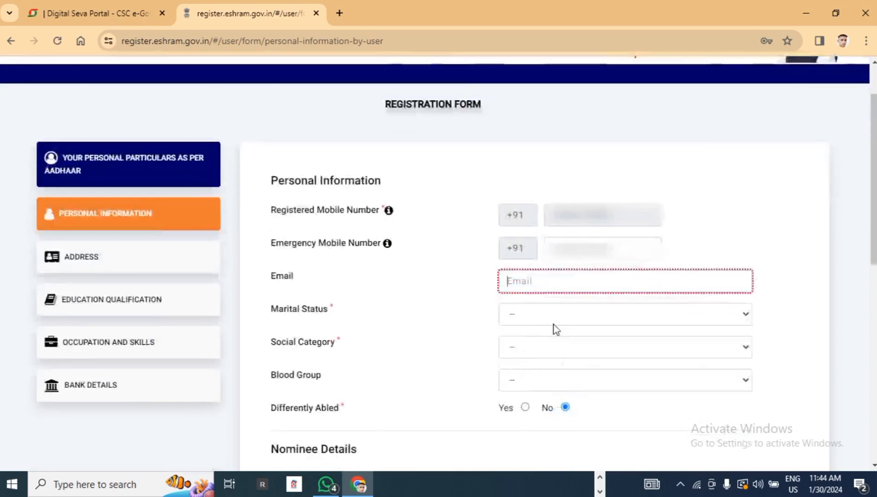
# Set marital status to Married and enter the husband's name instead of the father's.
pyautogui.click(572, 313)
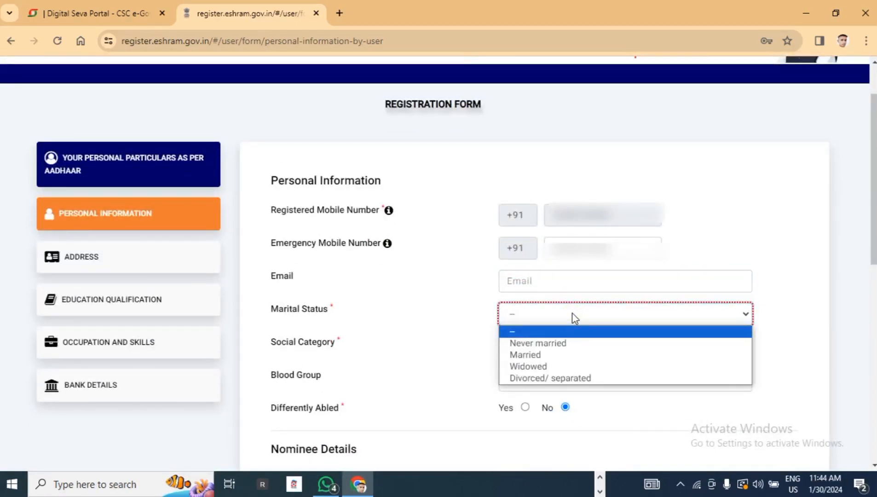
pyautogui.click(559, 357)
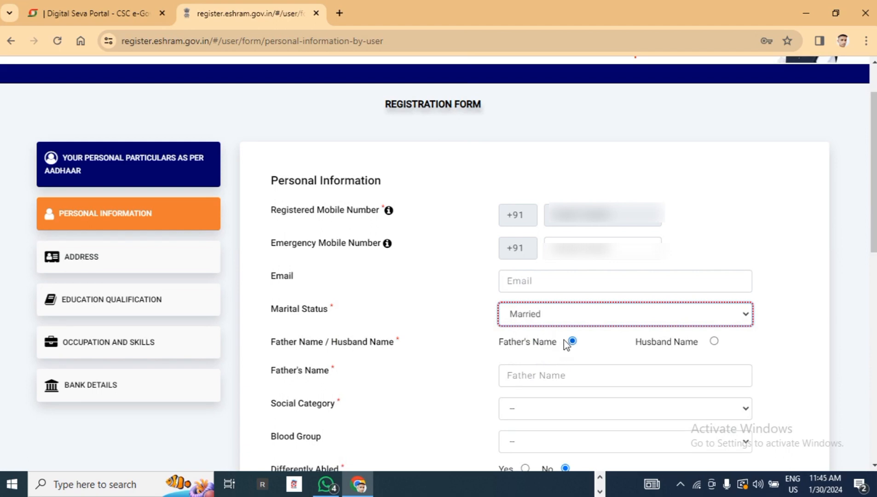
pyautogui.click(714, 341)
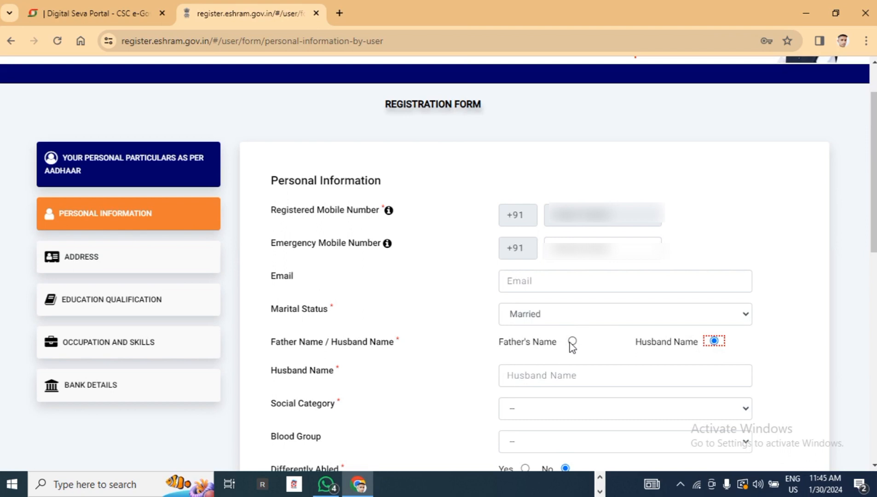
pyautogui.scroll(-2, 506, 346)
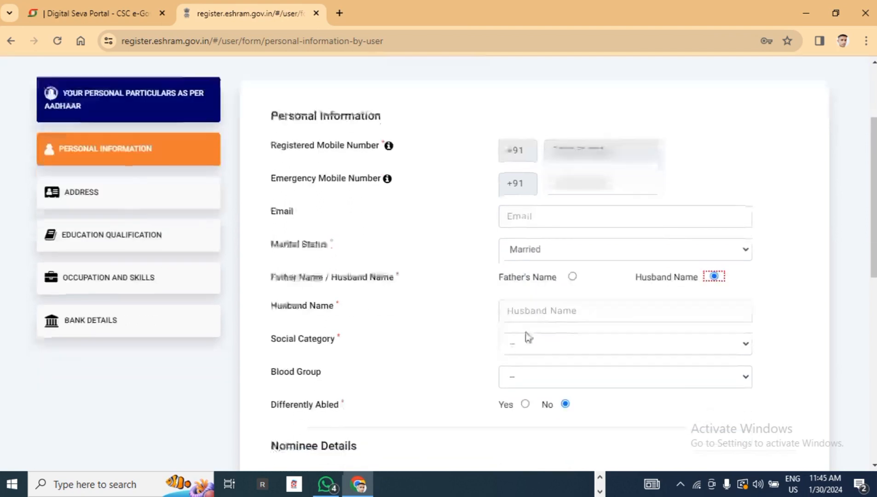
pyautogui.click(545, 314)
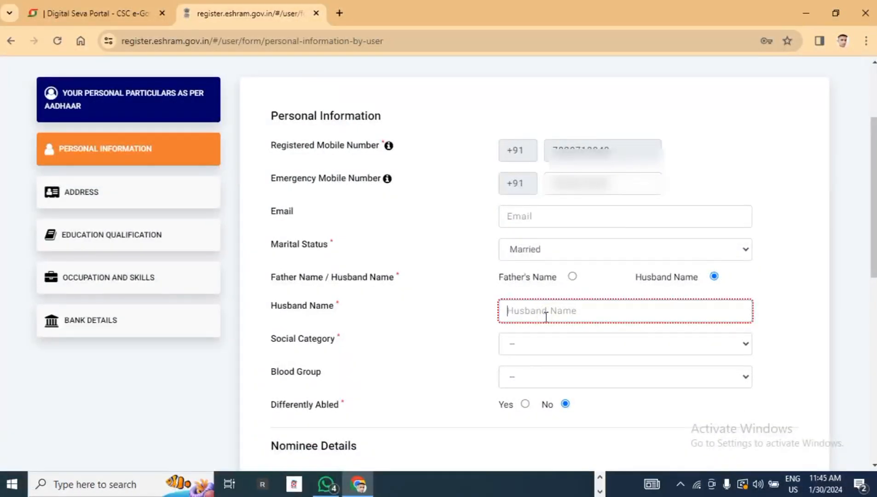
pyautogui.write('A')
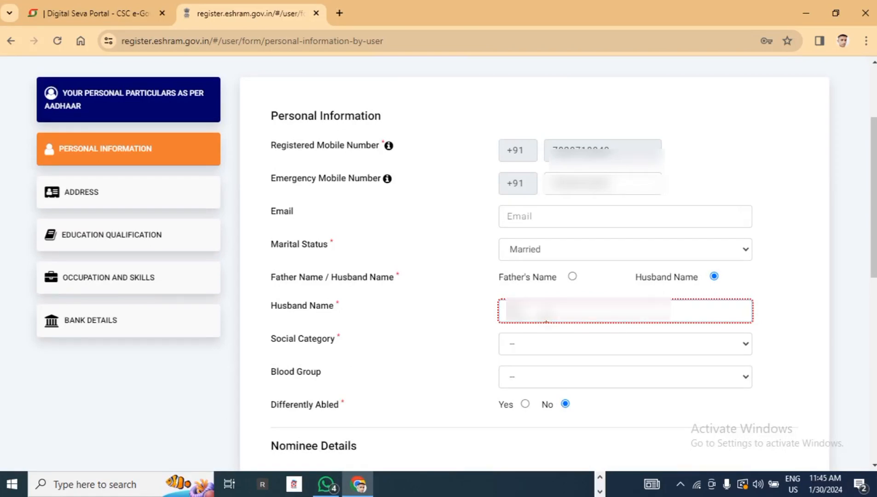
pyautogui.write('AA')
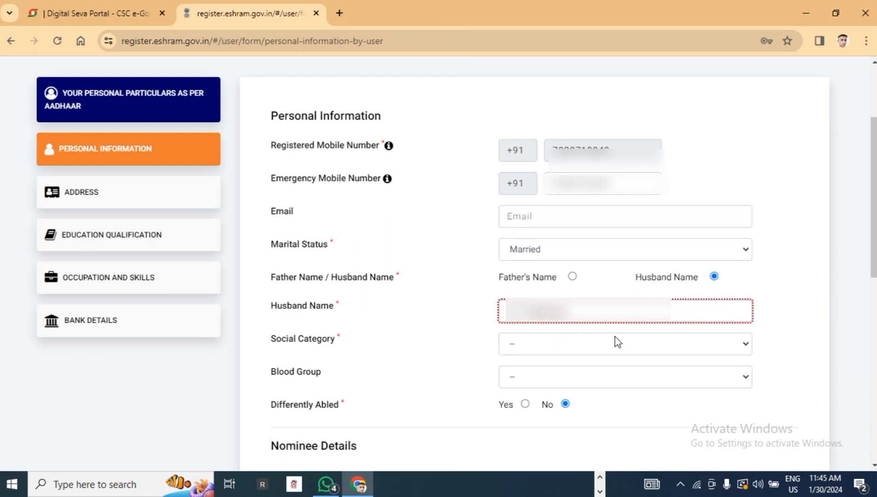
pyautogui.click(746, 346)
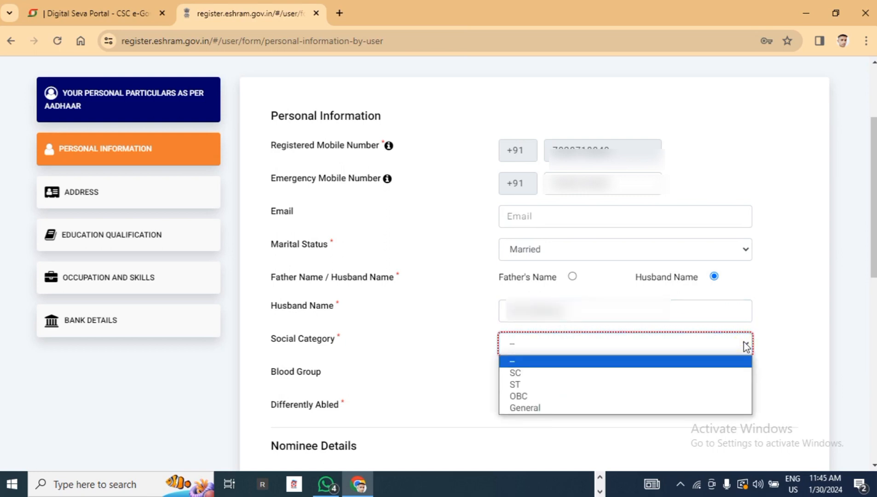
# Set social category to OBC and blood group to A+.
pyautogui.click(688, 399)
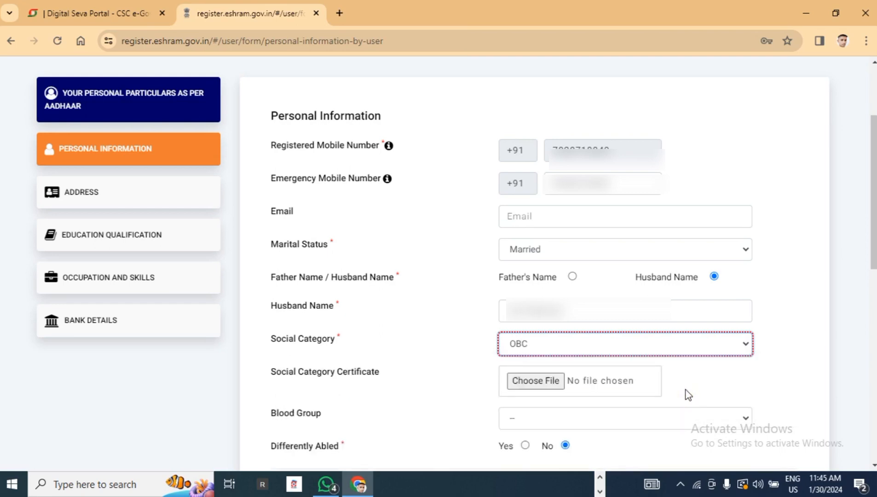
pyautogui.scroll(-1, 597, 336)
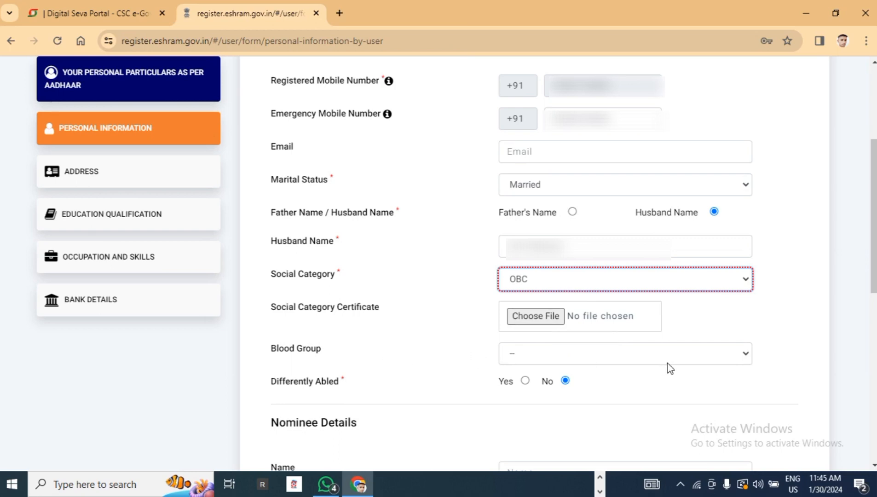
pyautogui.click(691, 358)
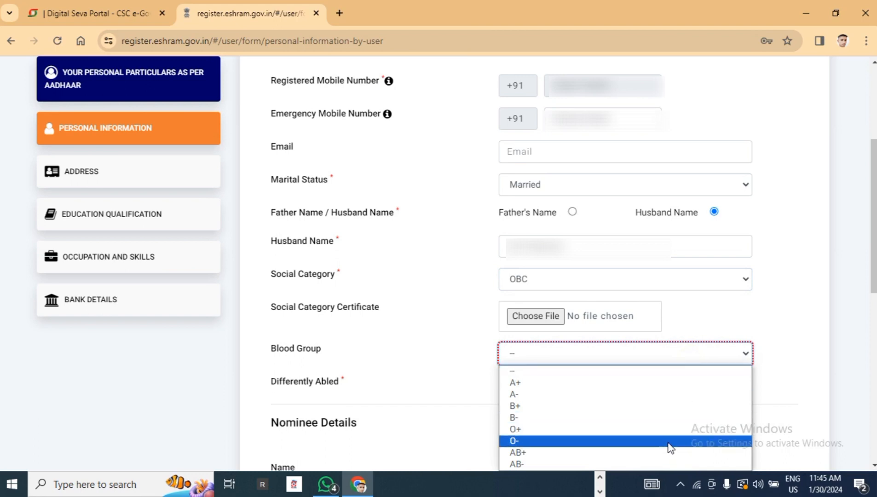
pyautogui.click(664, 385)
# Scroll down to Nominee Details and focus the nominee Name field.
pyautogui.scroll(-1, 664, 390)
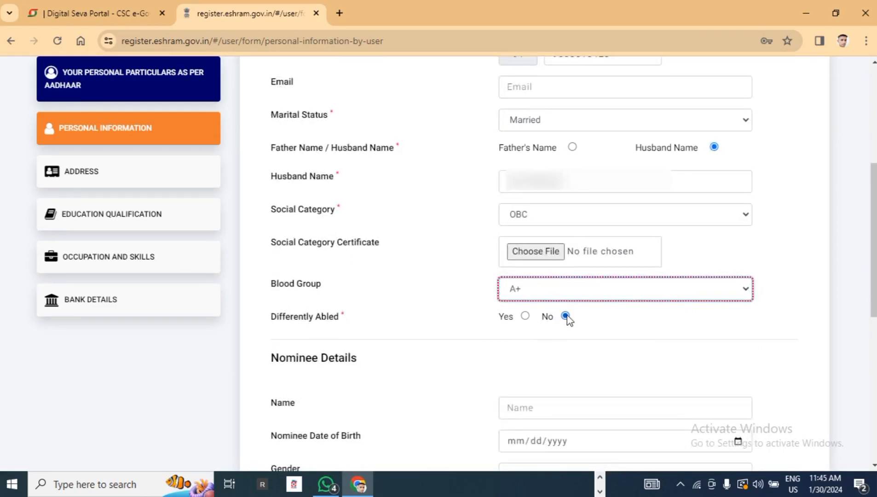
pyautogui.scroll(-2, 566, 322)
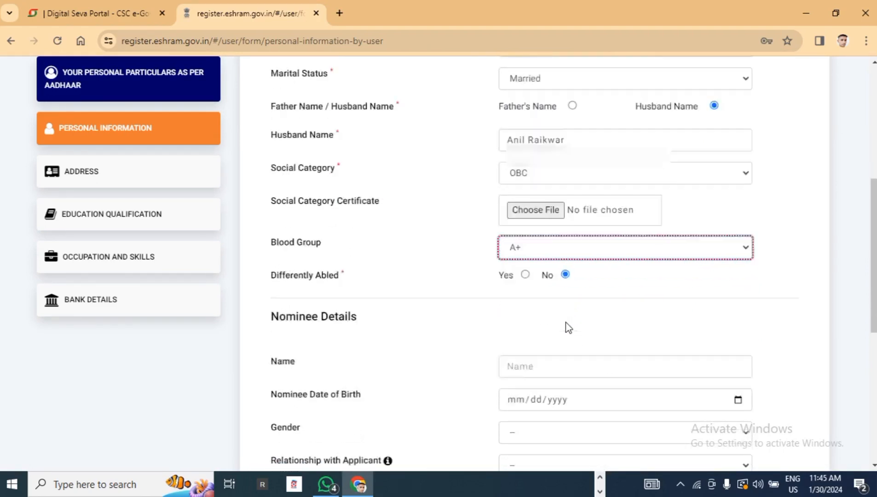
pyautogui.click(544, 283)
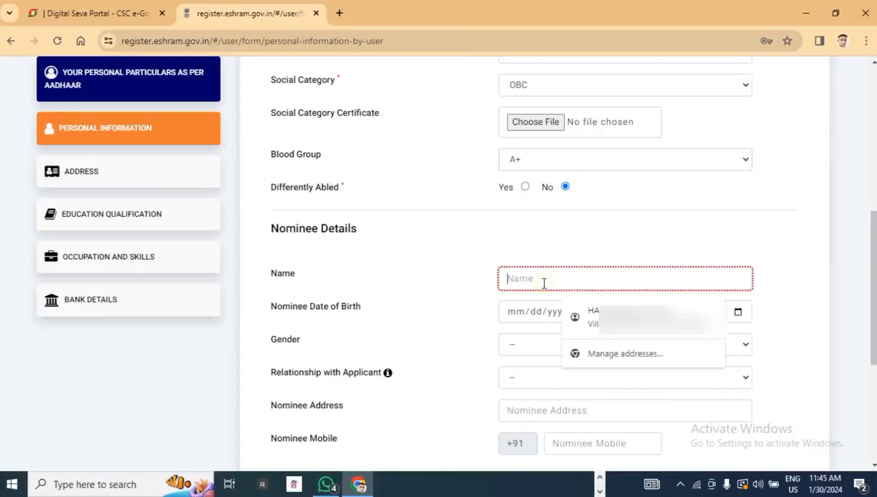
pyautogui.moveTo(269, 228); pyautogui.dragTo(338, 263)
pyautogui.click(549, 276)
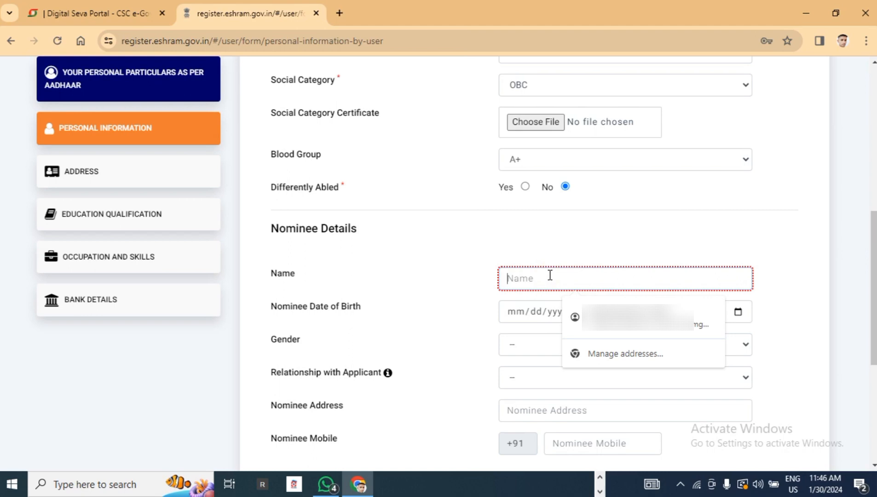
pyautogui.write('S')
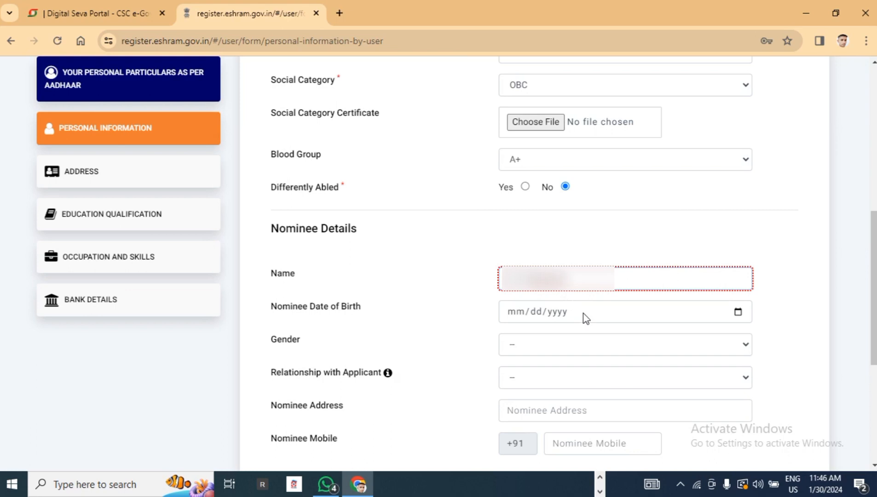
pyautogui.click(739, 312)
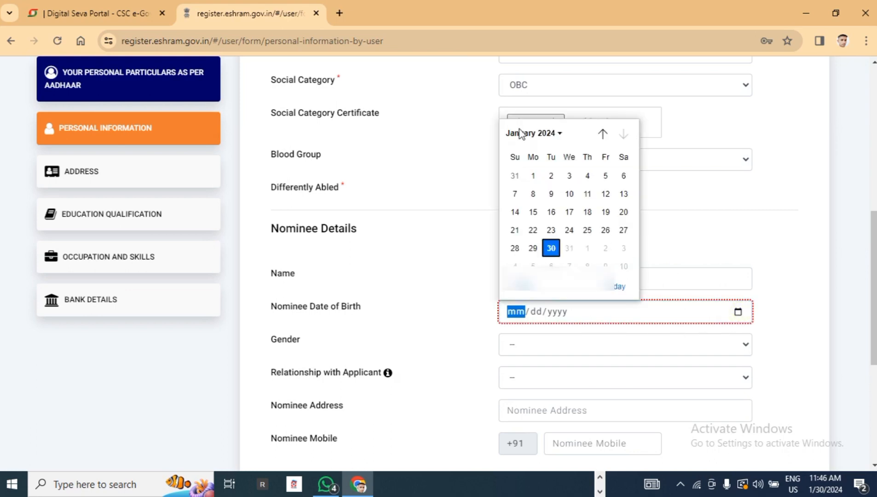
pyautogui.click(558, 134)
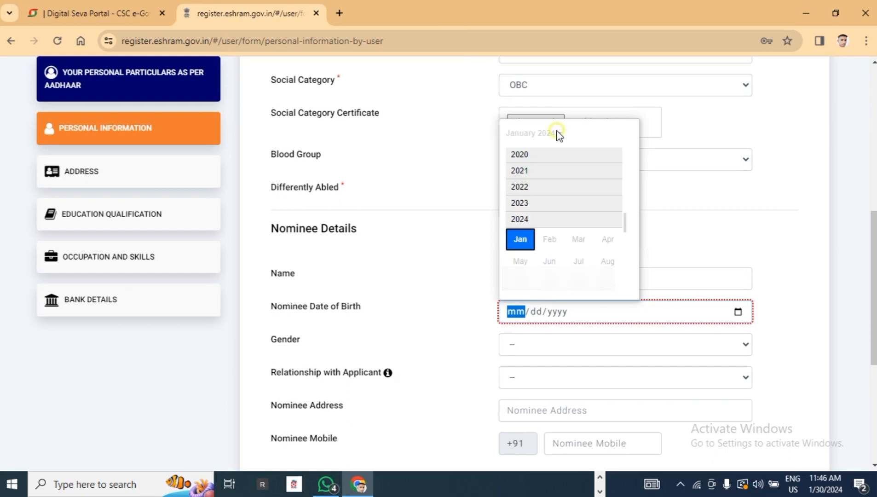
pyautogui.scroll(1, 572, 214)
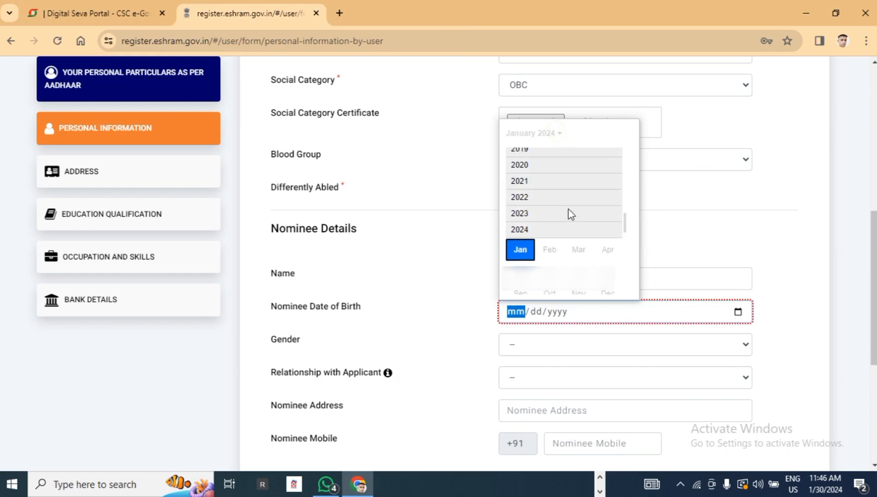
pyautogui.scroll(3, 572, 214)
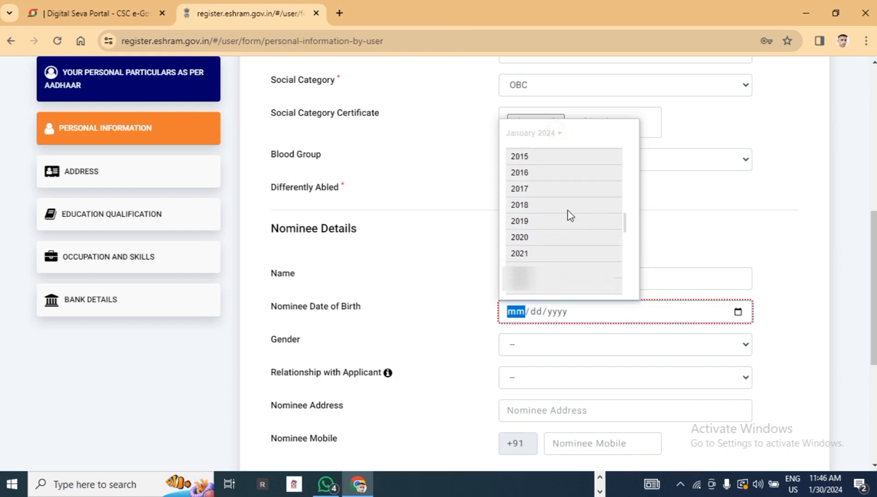
pyautogui.moveTo(624, 220); pyautogui.dragTo(621, 183)
pyautogui.moveTo(627, 220); pyautogui.dragTo(625, 214)
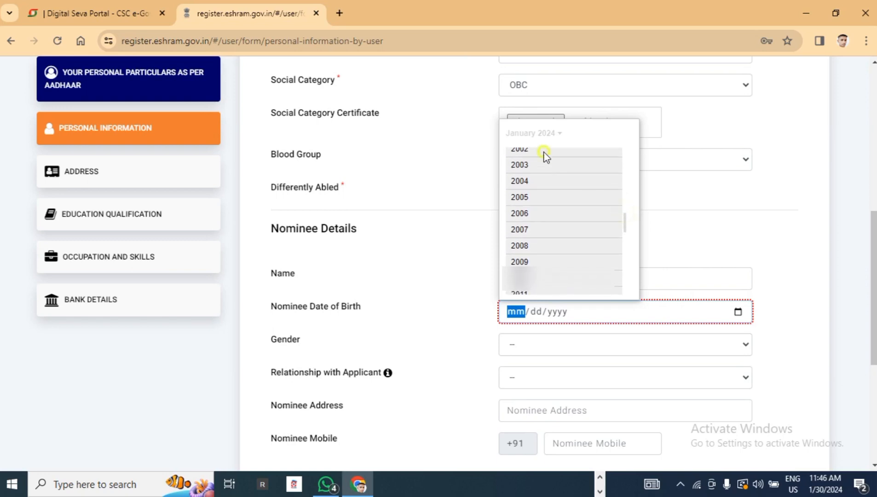
pyautogui.click(545, 152)
pyautogui.click(519, 175)
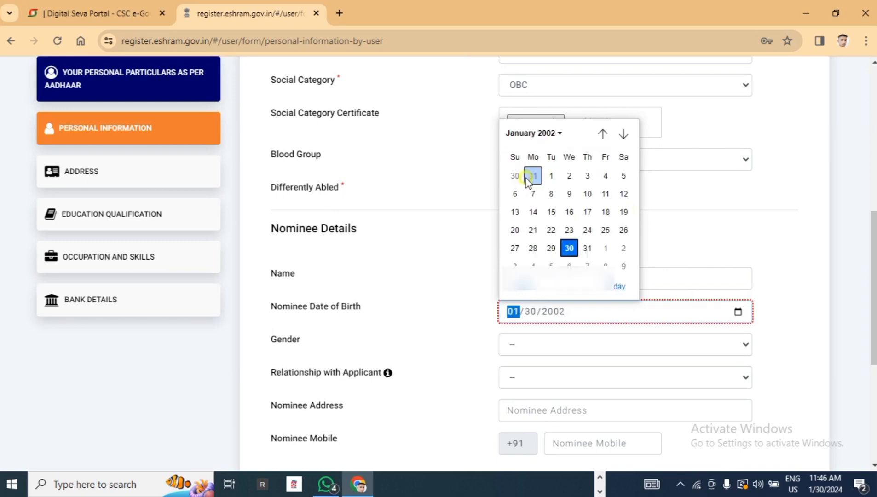
pyautogui.click(552, 176)
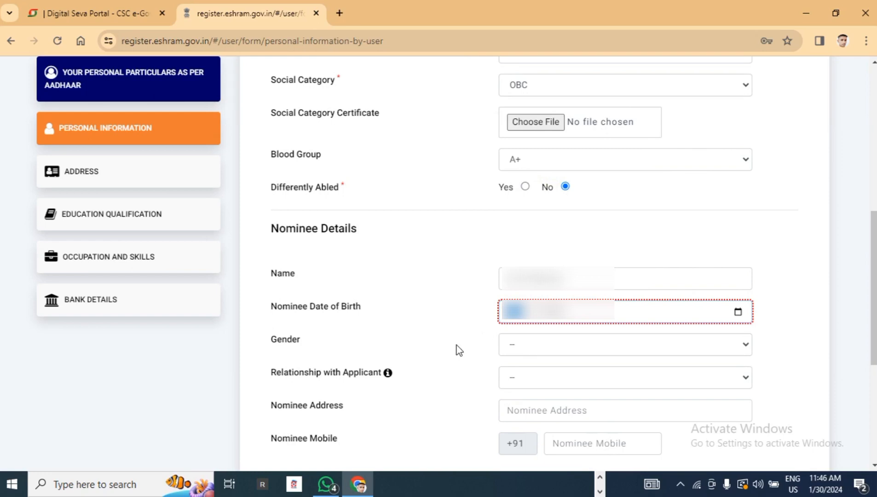
# Set the nominee's gender to Male and relationship to Husband.
pyautogui.click(745, 350)
pyautogui.click(745, 350)
pyautogui.click(661, 387)
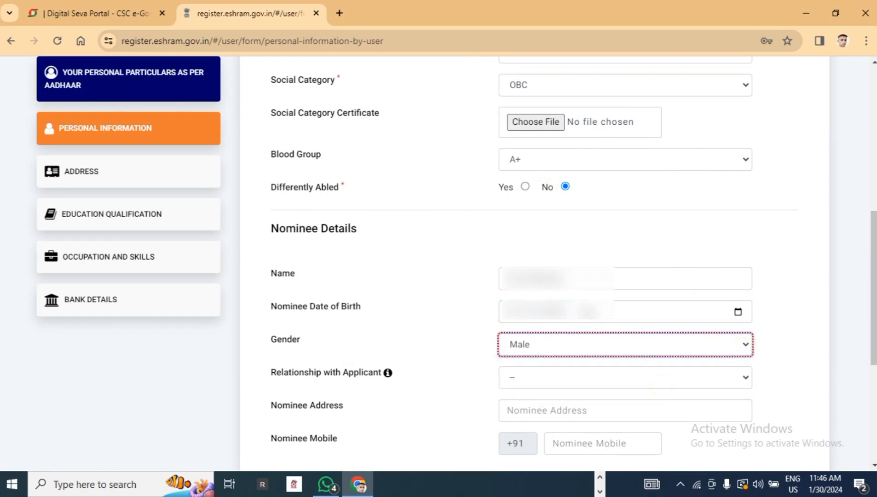
pyautogui.scroll(-2, 574, 310)
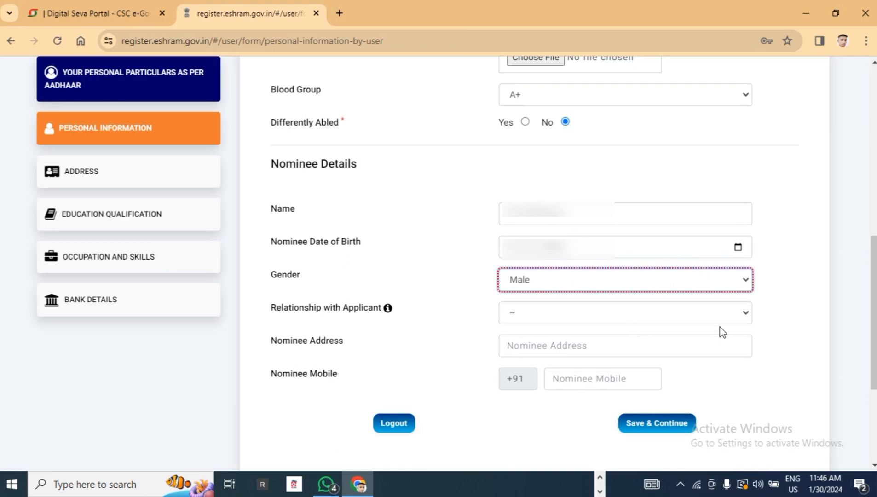
pyautogui.click(745, 316)
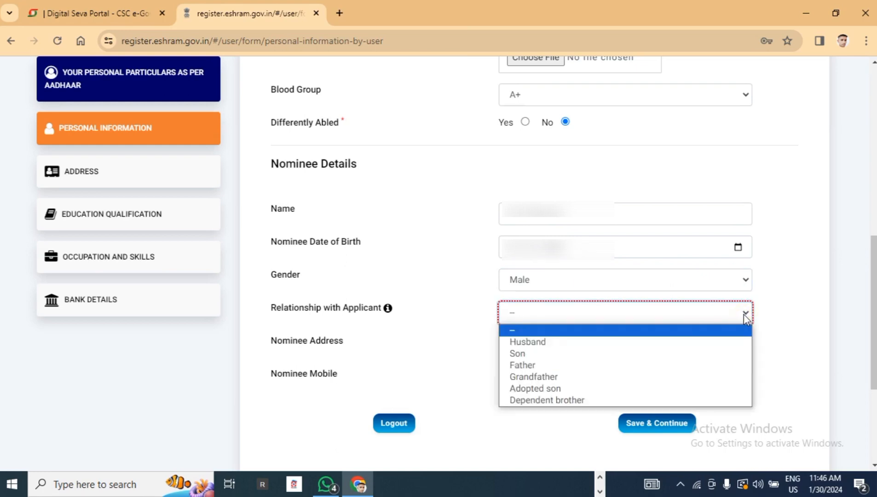
pyautogui.click(711, 342)
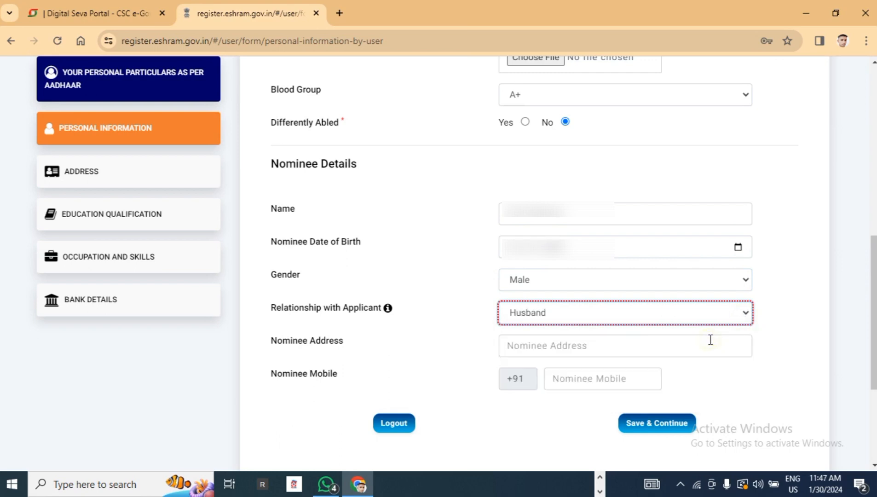
# Enter the nominee's address and save the personal information.
pyautogui.click(576, 346)
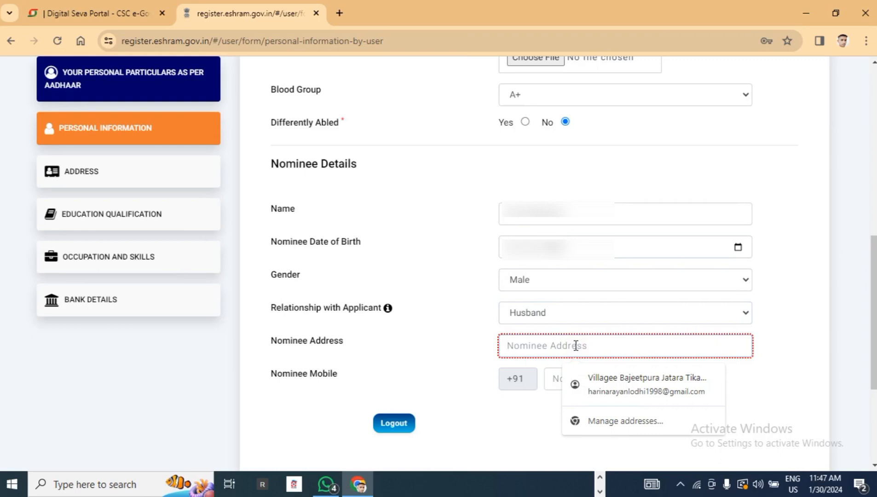
pyautogui.write('Baj')
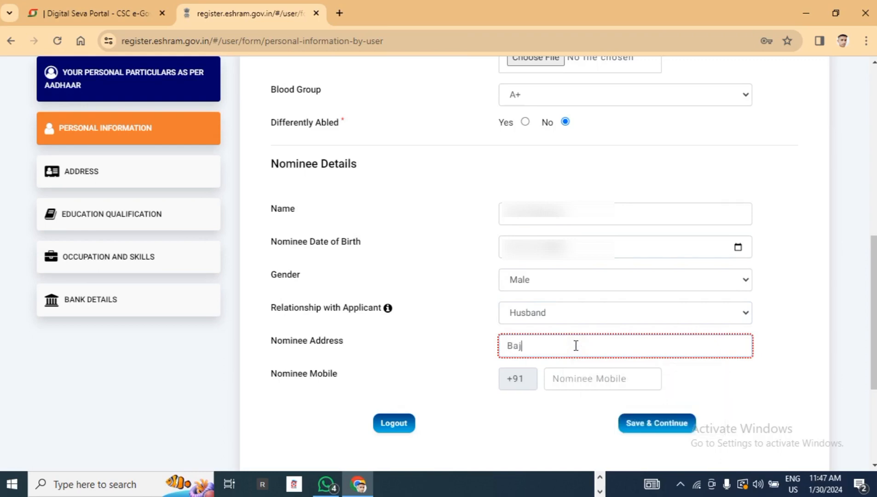
pyautogui.write('aa')
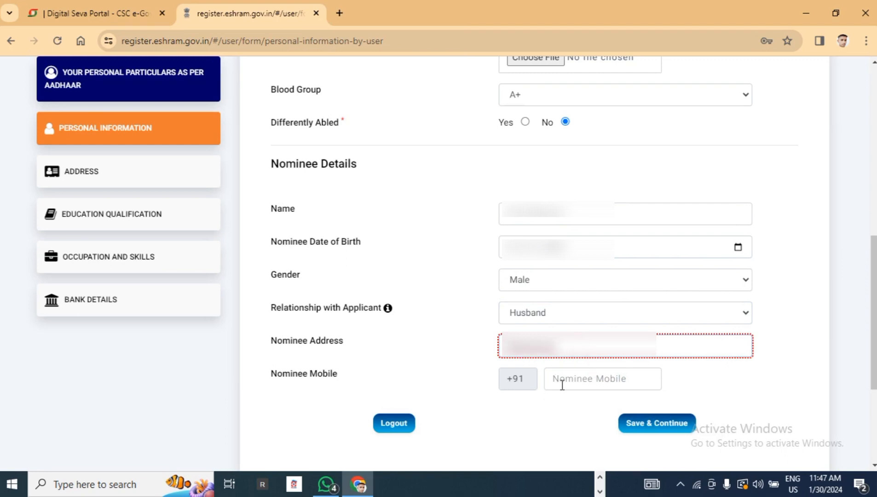
pyautogui.click(654, 430)
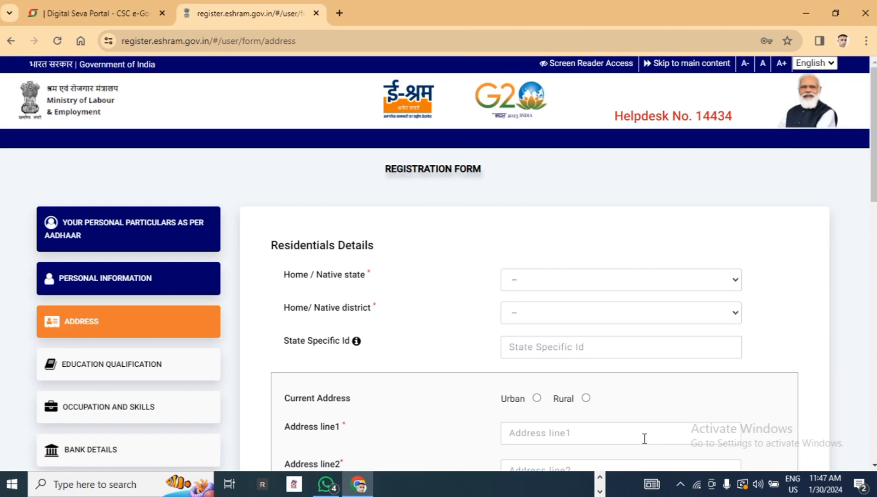
# Set the home state to Madhya Pradesh and the home district to Tikamgarh.
pyautogui.moveTo(271, 246); pyautogui.dragTo(408, 250)
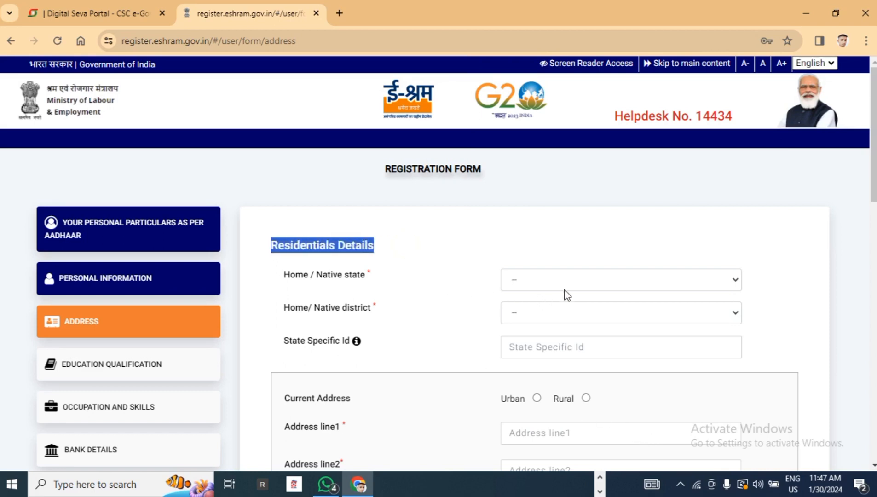
pyautogui.click(678, 279)
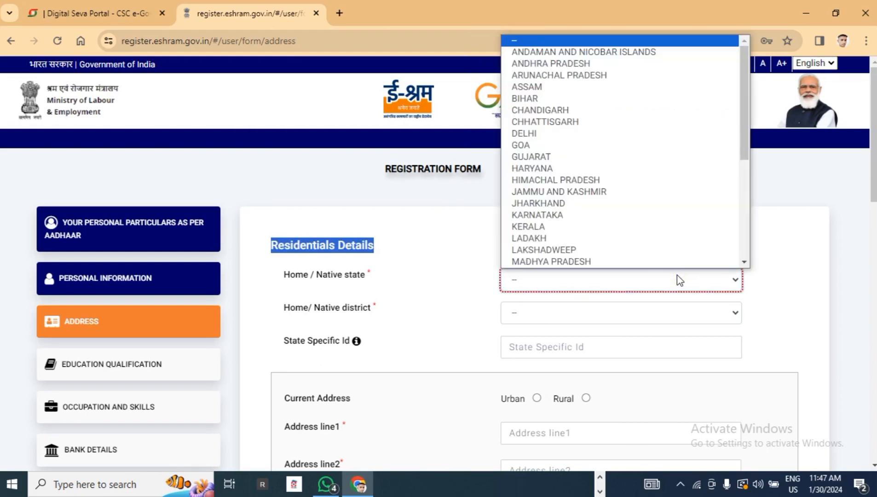
pyautogui.click(657, 261)
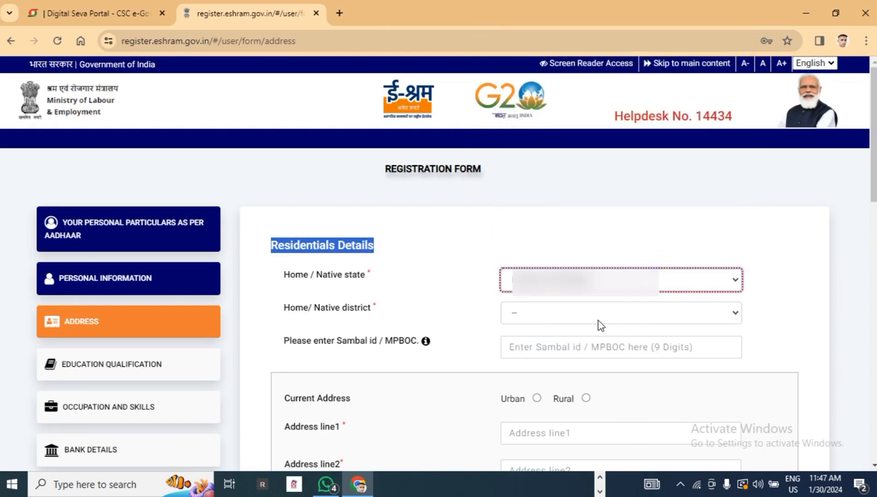
pyautogui.click(638, 319)
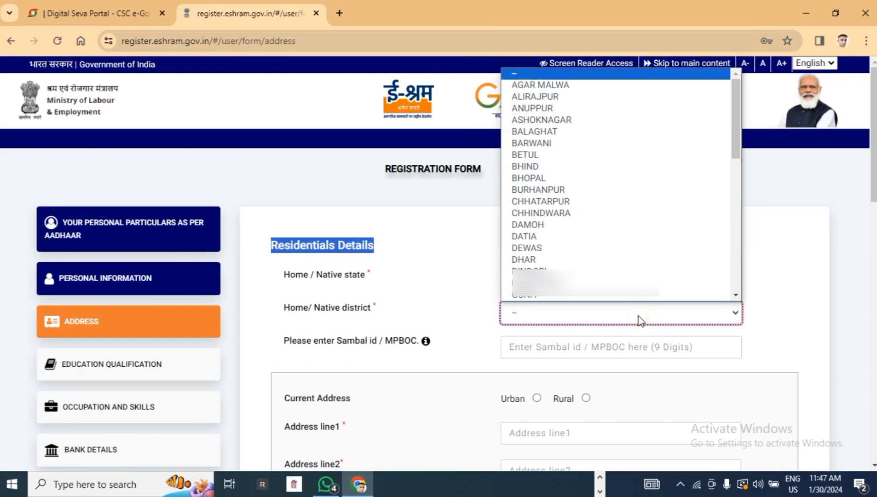
pyautogui.press('t')
pyautogui.press('Return')
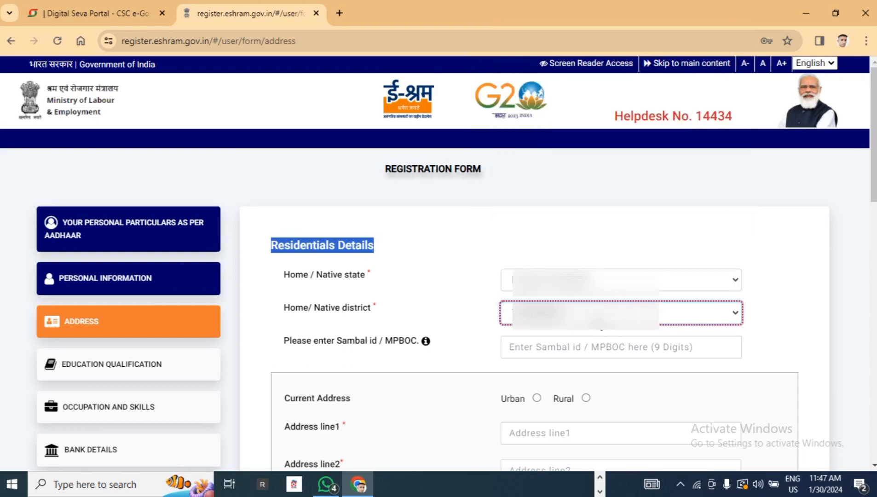
pyautogui.scroll(-1, 597, 323)
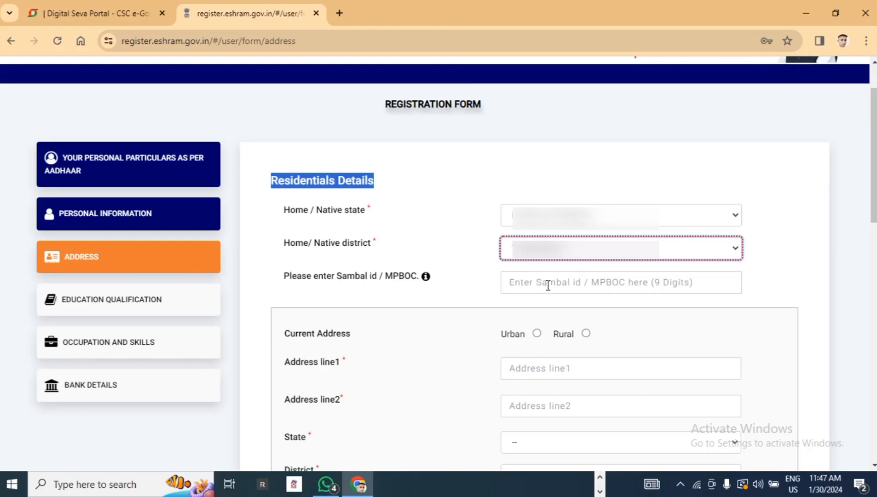
pyautogui.scroll(-1, 546, 288)
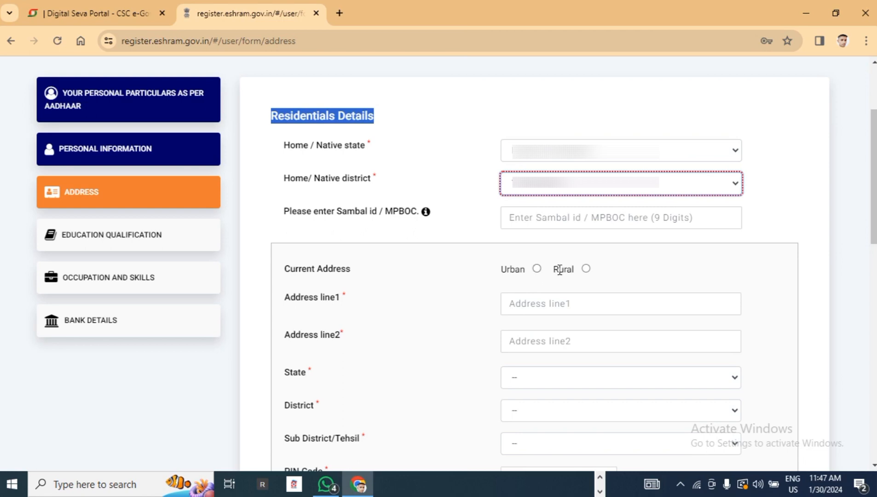
# Mark the current address as Rural and fill in both address lines.
pyautogui.click(586, 271)
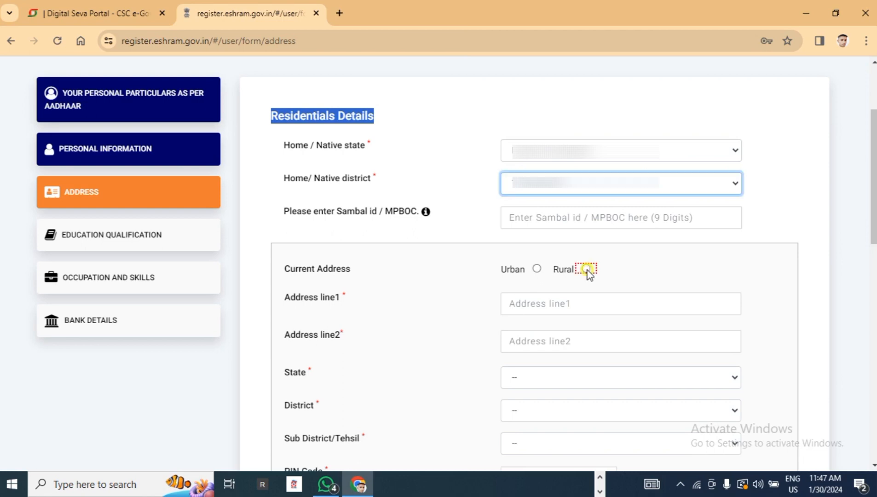
pyautogui.click(557, 306)
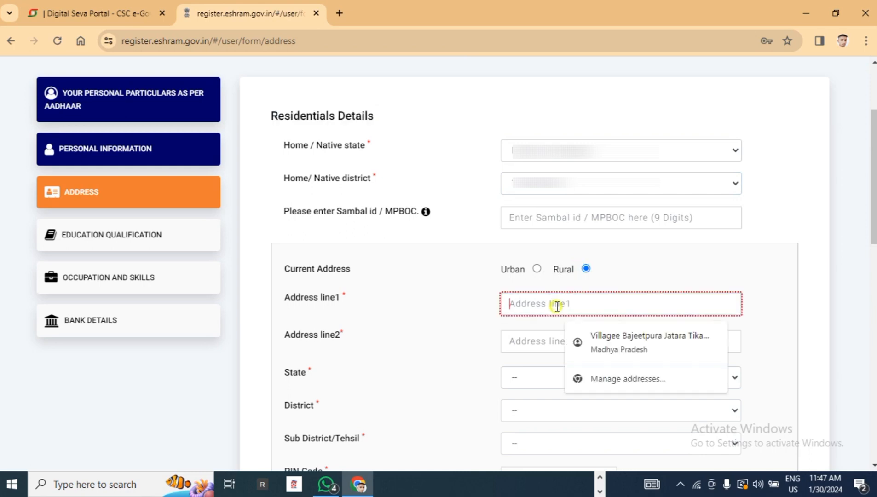
pyautogui.write('Bajee')
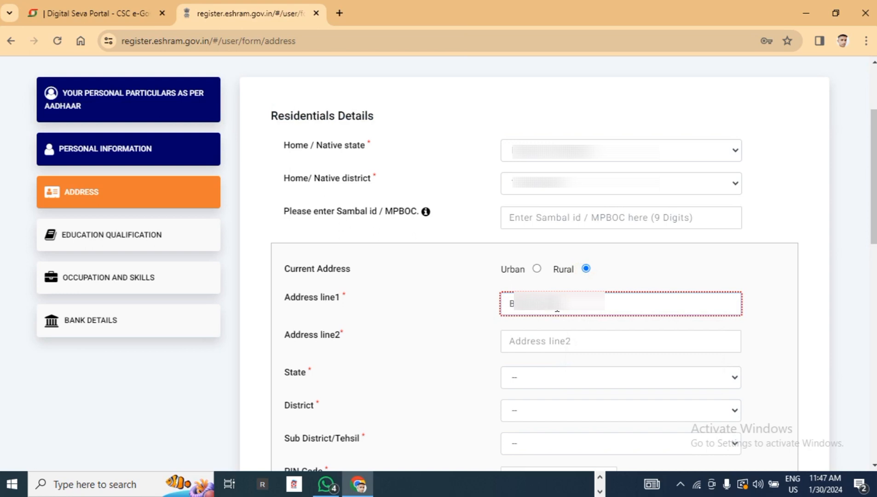
pyautogui.click(544, 346)
pyautogui.write('Ba')
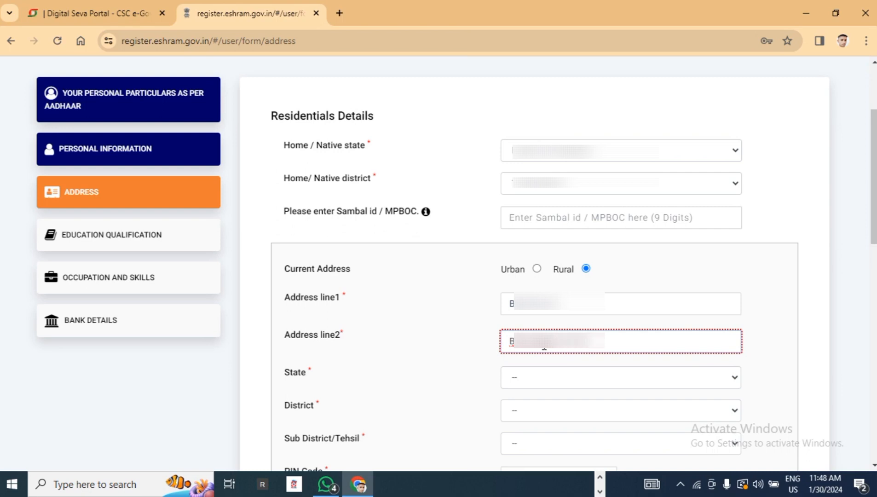
pyautogui.write('ra')
# Set the current address state to Madhya Pradesh and district to TIKAMGARH.
pyautogui.click(539, 380)
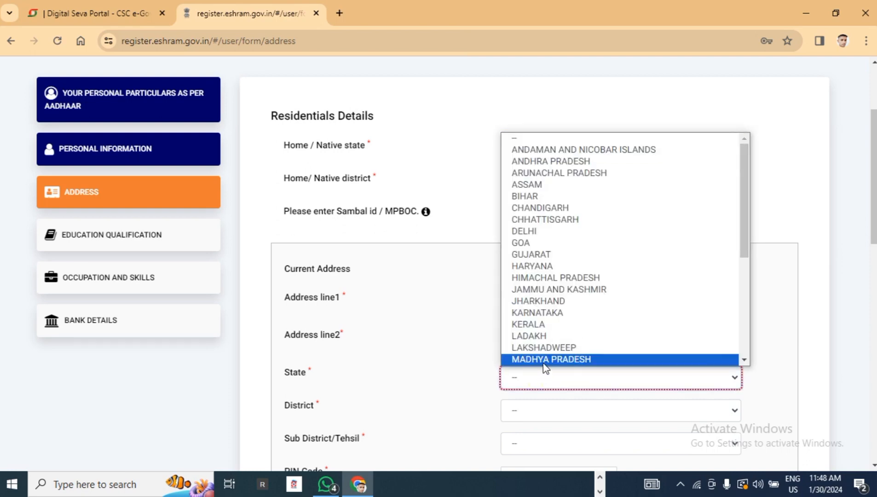
pyautogui.click(546, 360)
pyautogui.scroll(-1, 544, 356)
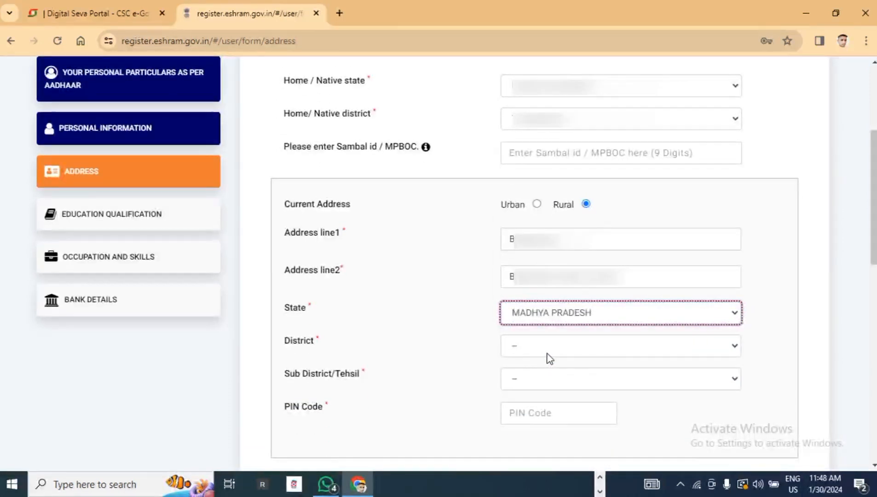
pyautogui.click(613, 352)
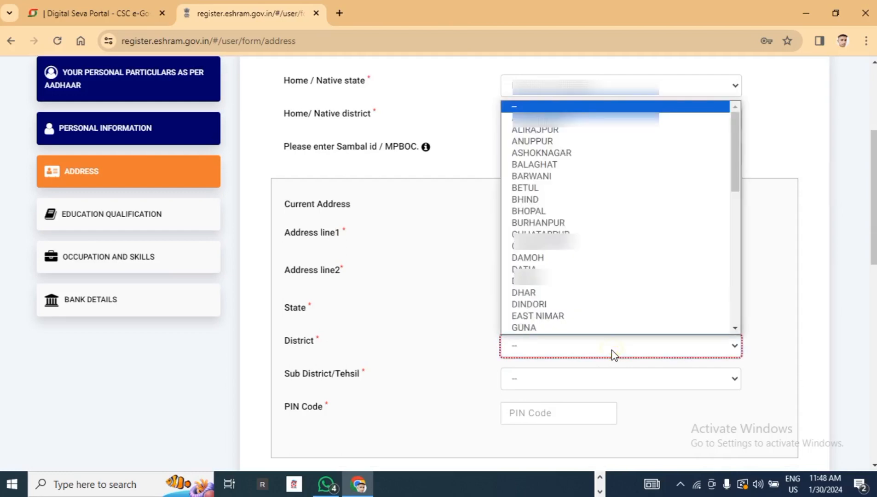
pyautogui.press('t')
pyautogui.press('Return')
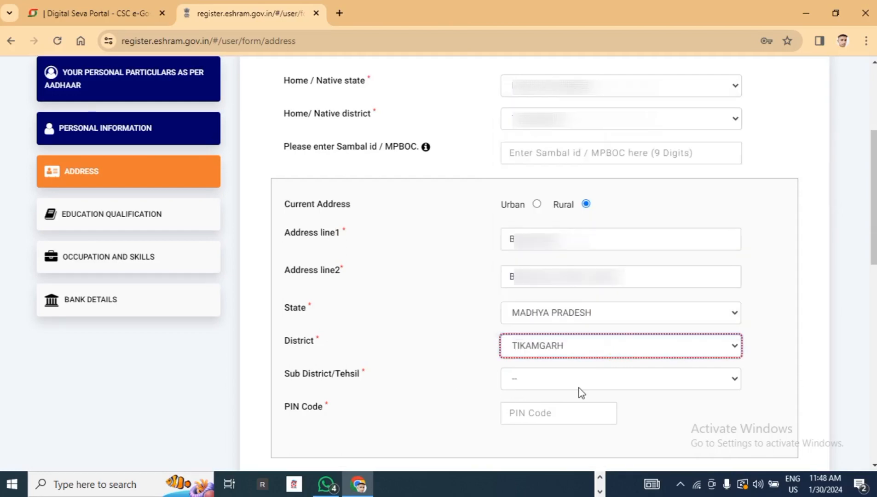
# Pick the current address sub-district and village, and start entering the PIN code.
pyautogui.click(671, 383)
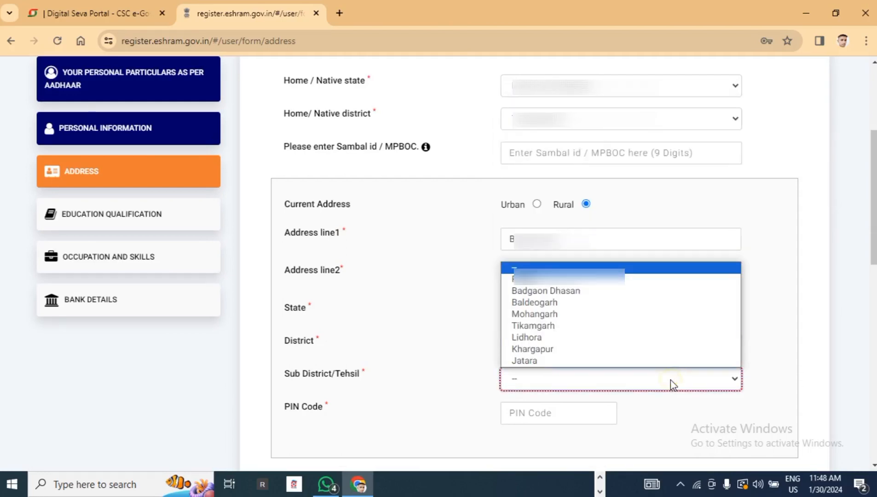
pyautogui.click(554, 360)
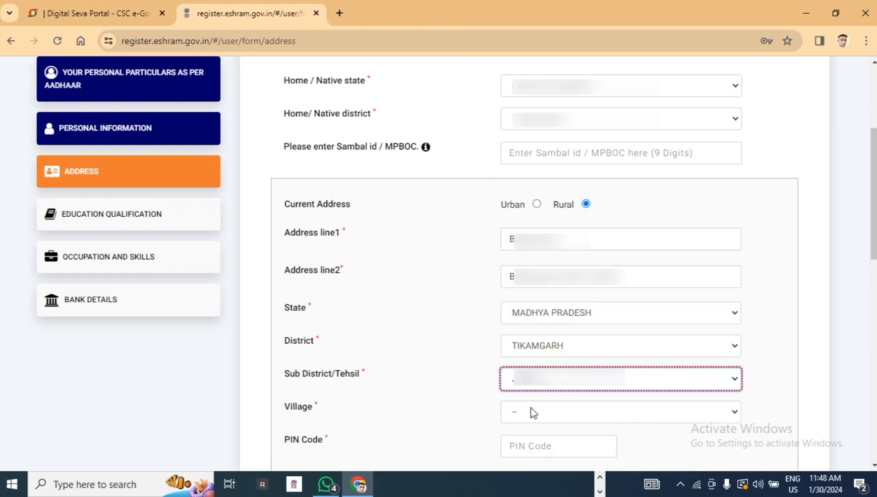
pyautogui.scroll(-1, 533, 413)
pyautogui.click(580, 346)
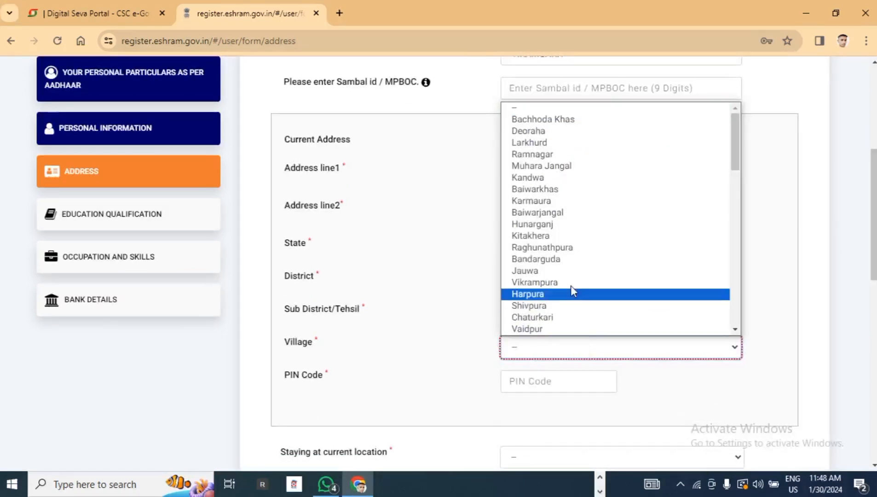
pyautogui.click(578, 179)
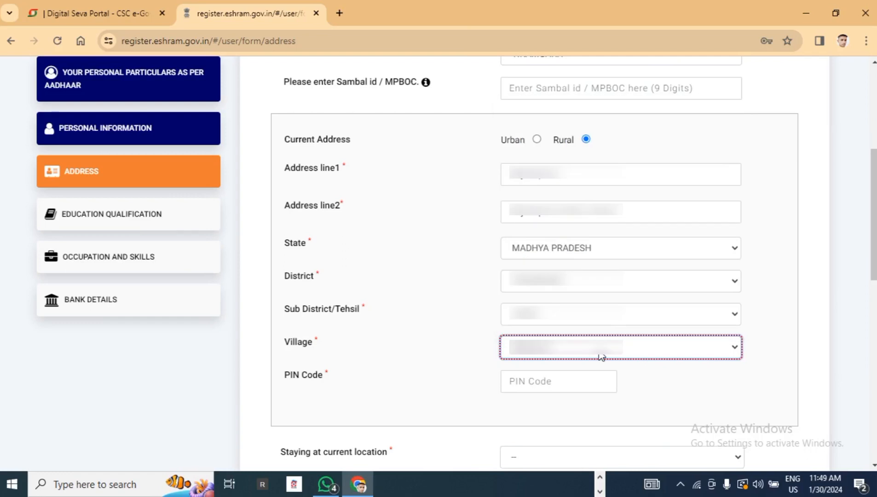
pyautogui.click(543, 375)
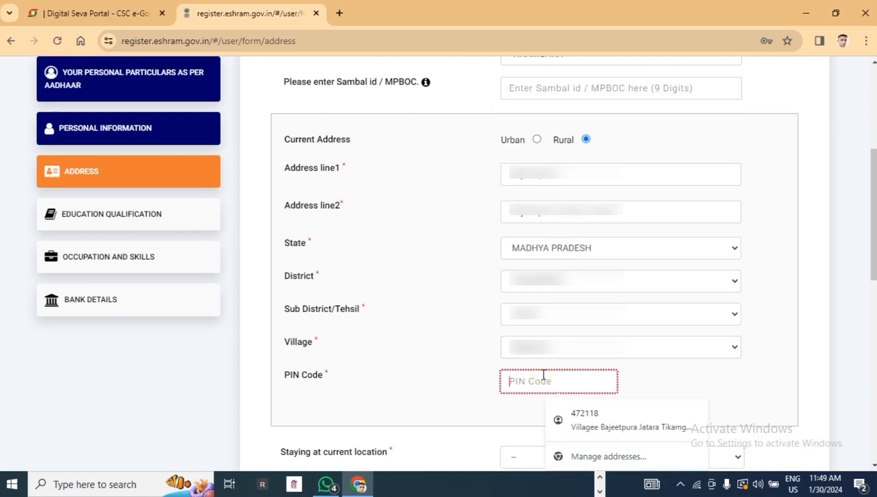
pyautogui.write('472118')
# Mark the permanent address as Rural and fill in both address lines.
pyautogui.scroll(-10, 544, 375)
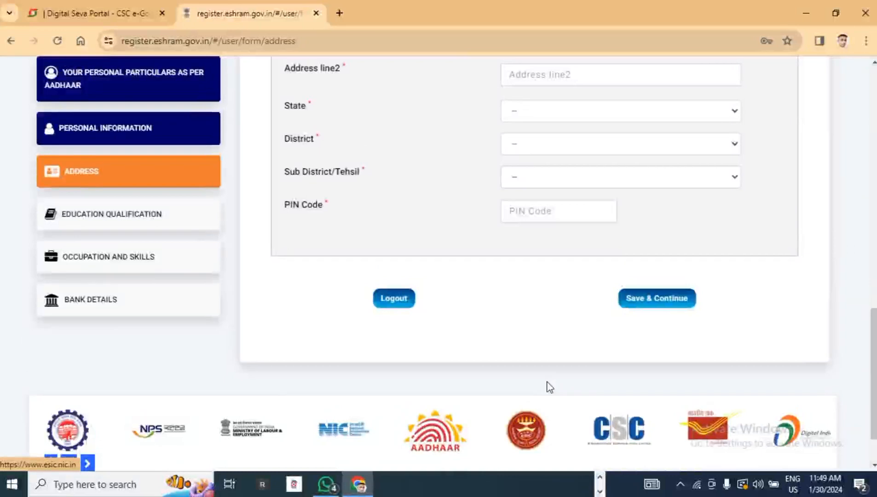
pyautogui.moveTo(874, 330); pyautogui.dragTo(874, 295)
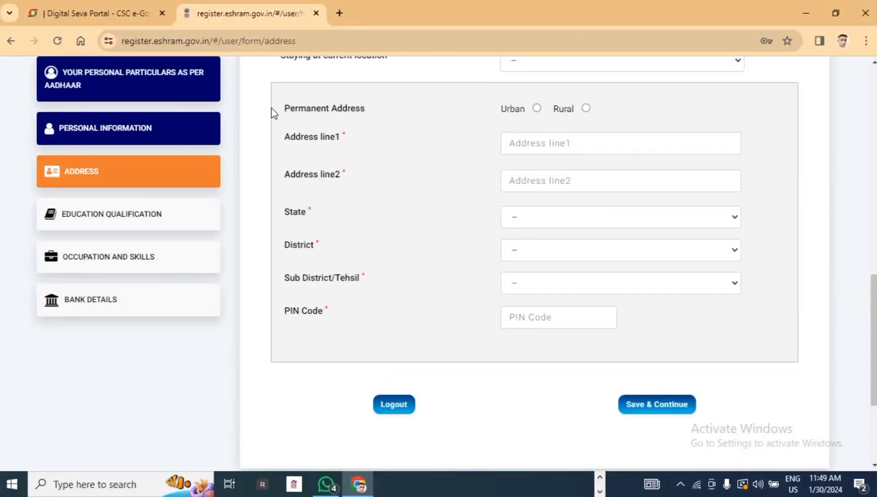
pyautogui.moveTo(282, 108); pyautogui.dragTo(341, 106)
pyautogui.click(368, 103)
pyautogui.click(586, 110)
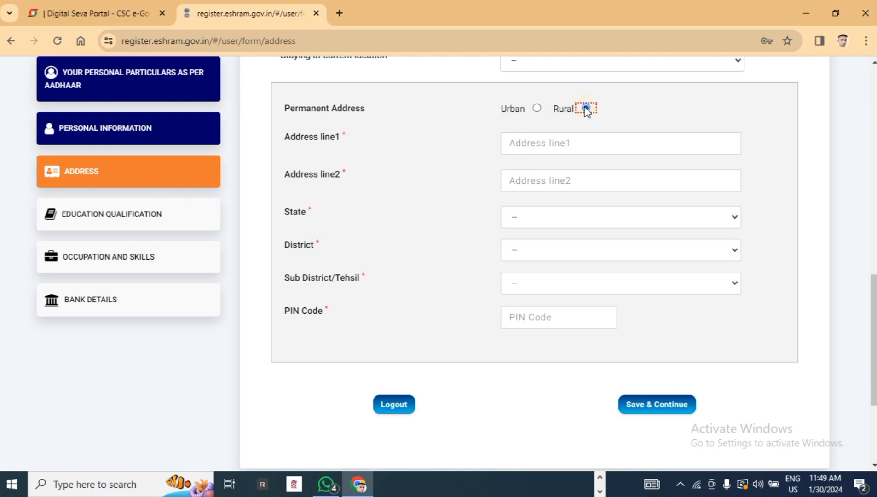
pyautogui.click(543, 147)
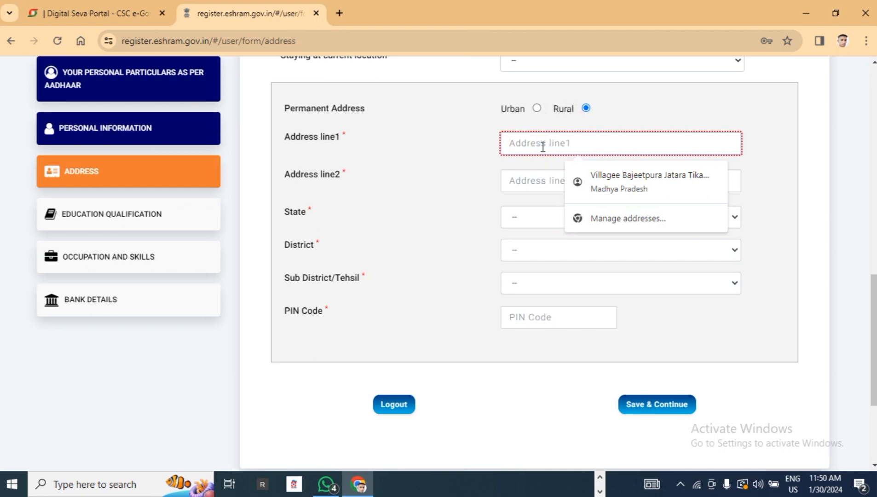
pyautogui.write('Baj')
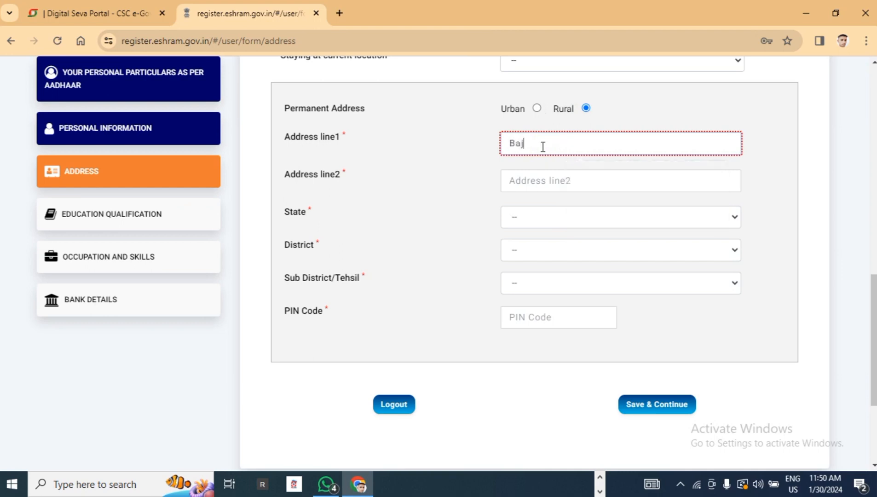
pyautogui.write('eetur')
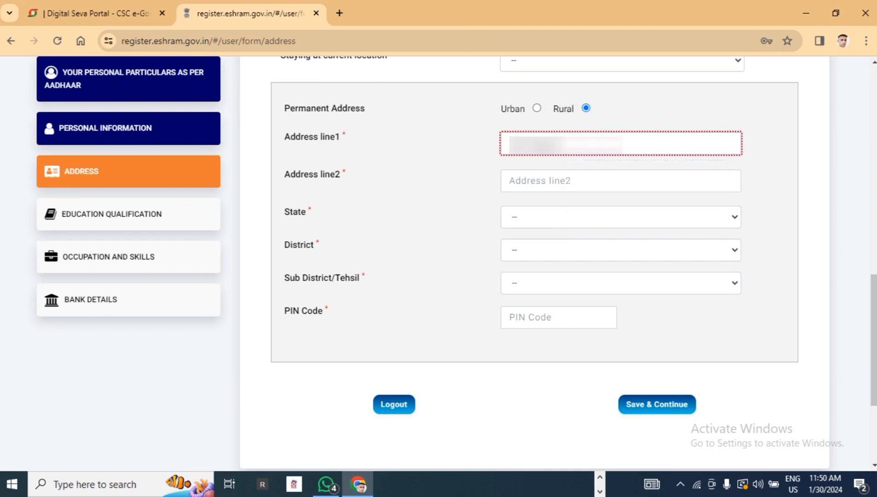
pyautogui.click(534, 184)
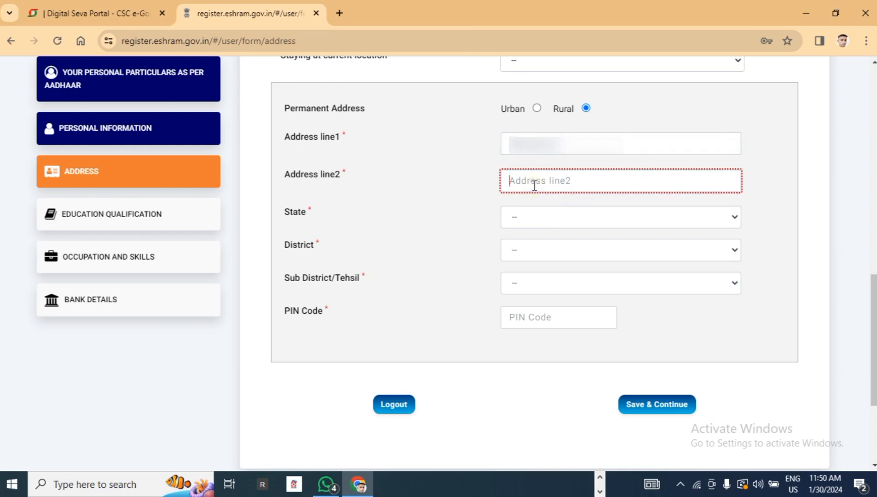
pyautogui.write('Ja')
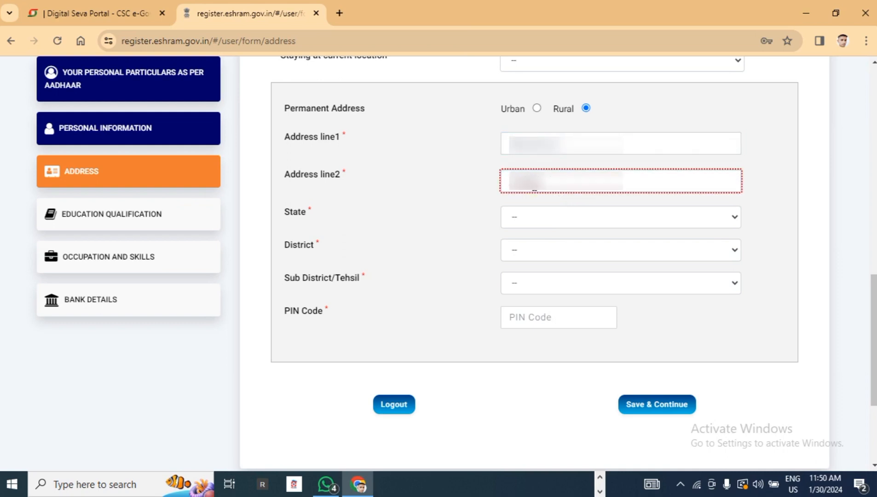
# Set the permanent address to Madhya Pradesh, Tikamgarh district, Jatara sub-district.
pyautogui.click(588, 221)
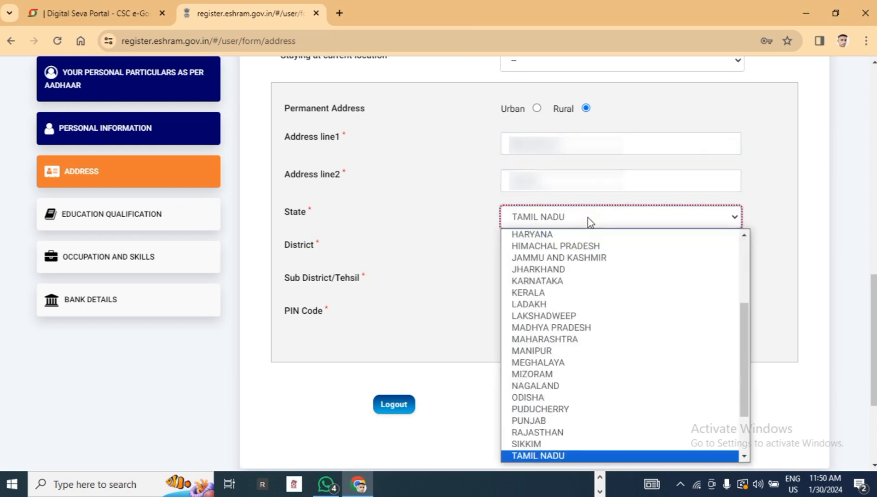
pyautogui.click(589, 328)
pyautogui.click(562, 251)
pyautogui.press('t')
pyautogui.press('Return')
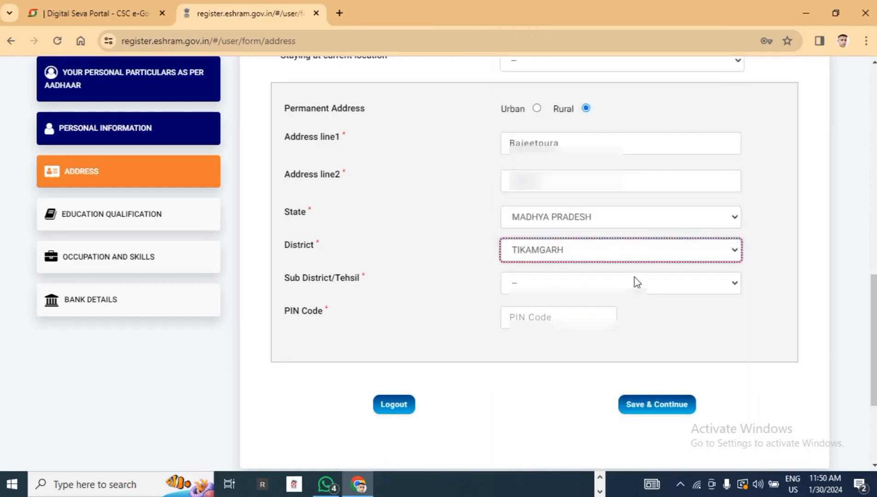
pyautogui.click(662, 285)
pyautogui.click(588, 394)
# Choose the permanent address village, enter the PIN code and save the address.
pyautogui.click(584, 317)
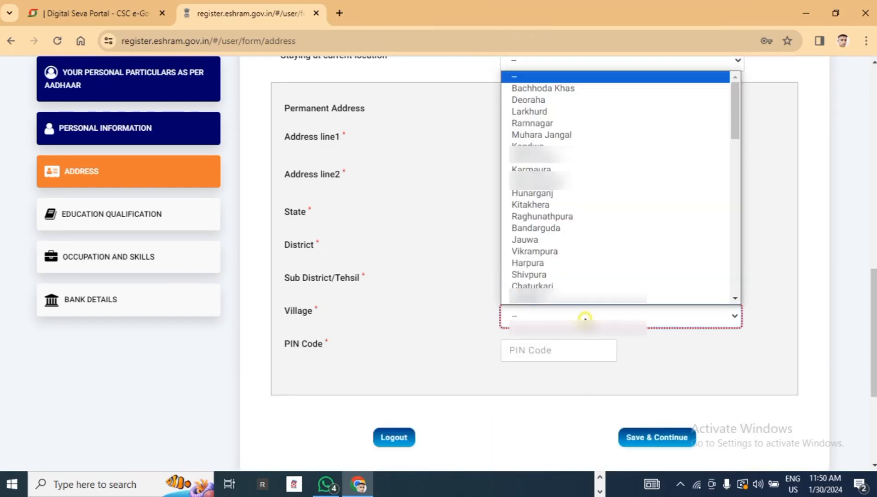
pyautogui.scroll(-5, 593, 227)
pyautogui.click(597, 198)
pyautogui.click(538, 353)
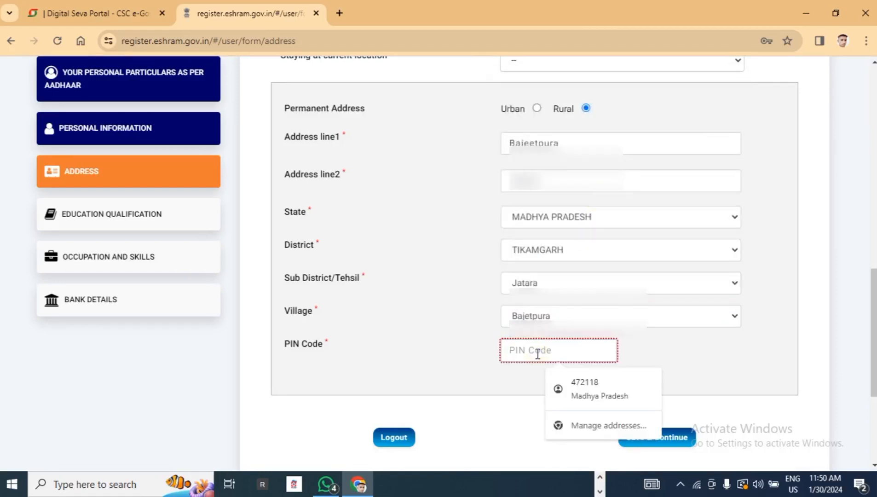
pyautogui.write('472118')
pyautogui.click(676, 442)
pyautogui.click(674, 440)
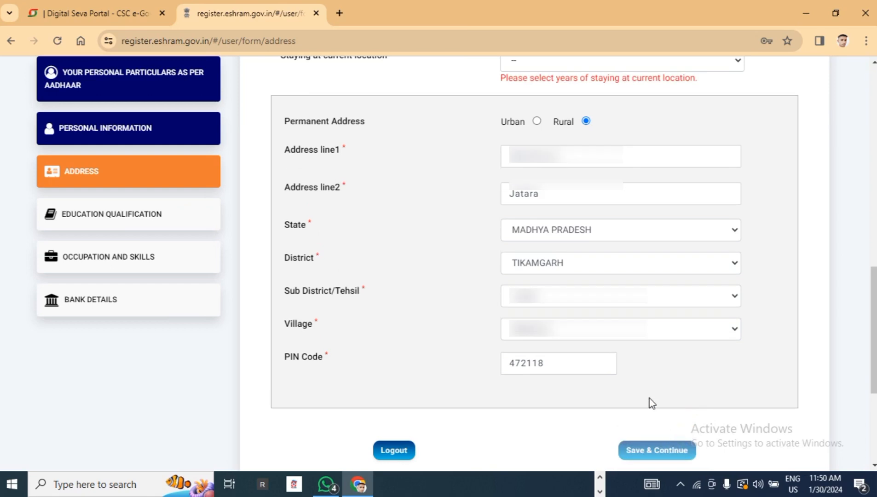
# Choose '1- 2 year' for Staying at current location to clear the missing-years error.
pyautogui.scroll(1, 651, 401)
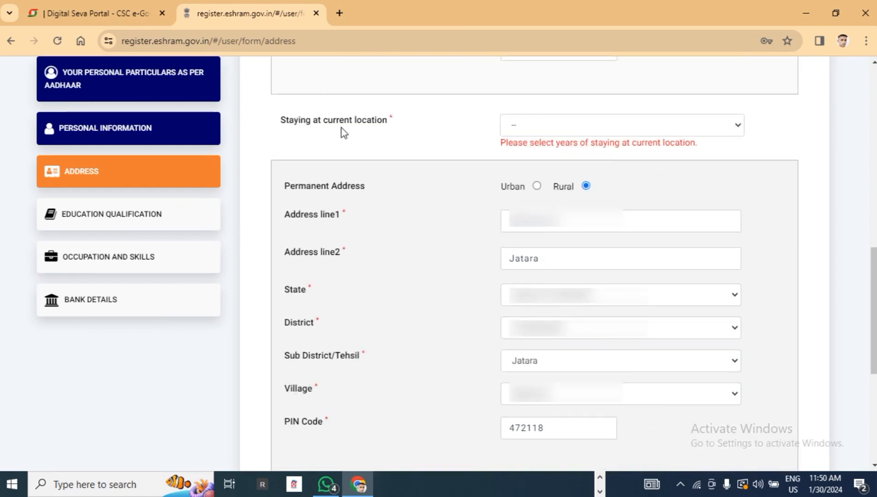
pyautogui.click(594, 125)
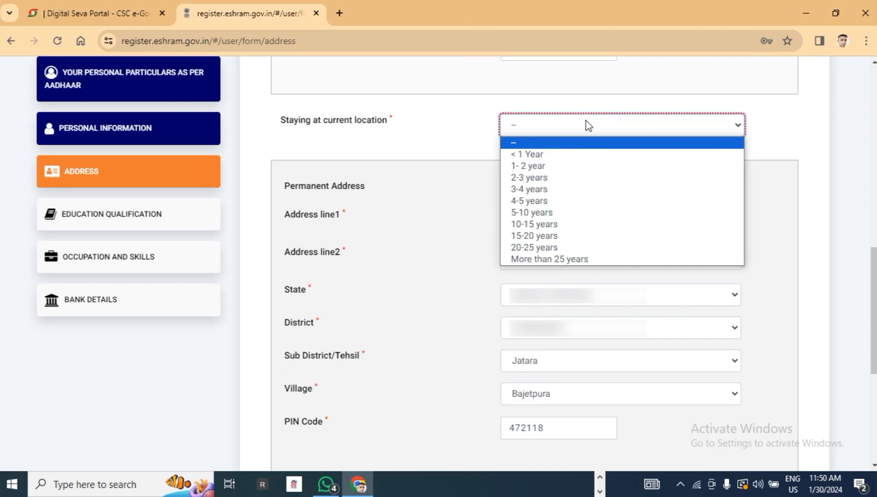
pyautogui.click(586, 166)
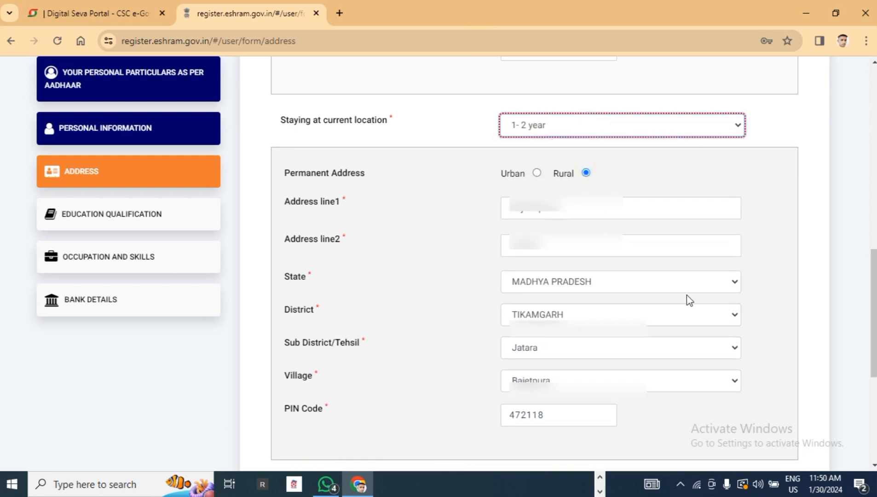
pyautogui.scroll(-5, 697, 304)
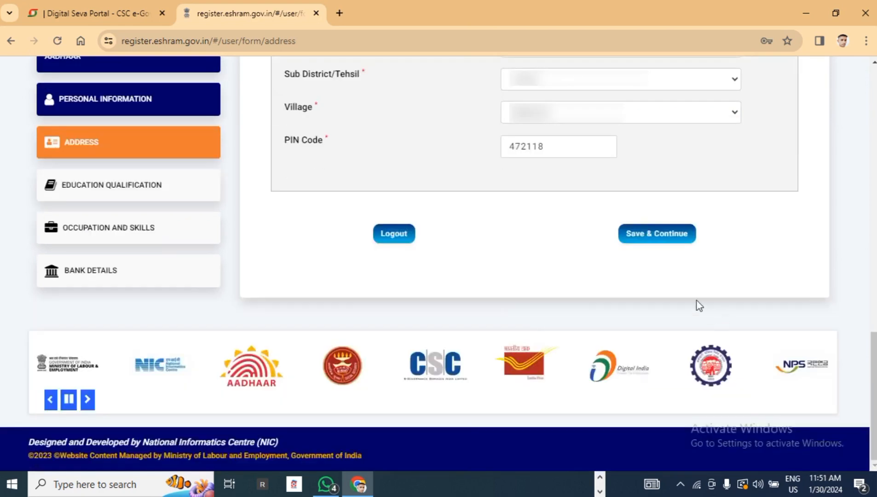
# Save the address step and answer 'I don't have SAMBAL ID' in the confirmation.
pyautogui.click(644, 242)
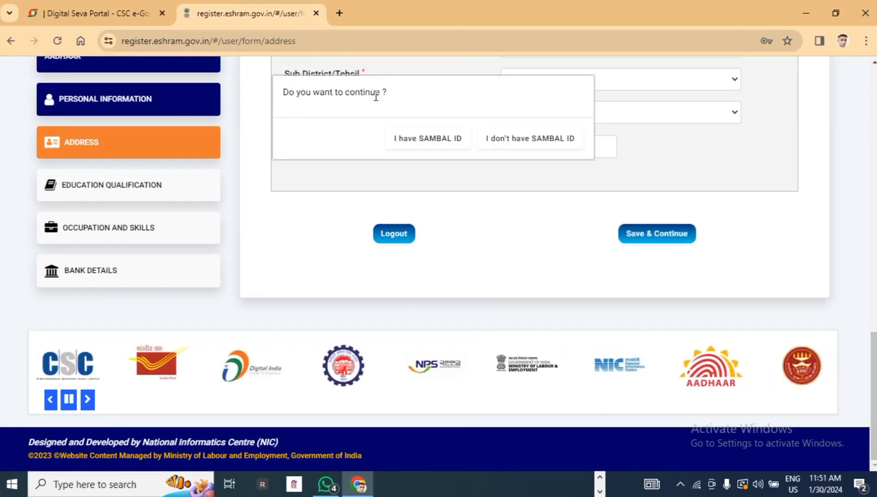
pyautogui.click(428, 146)
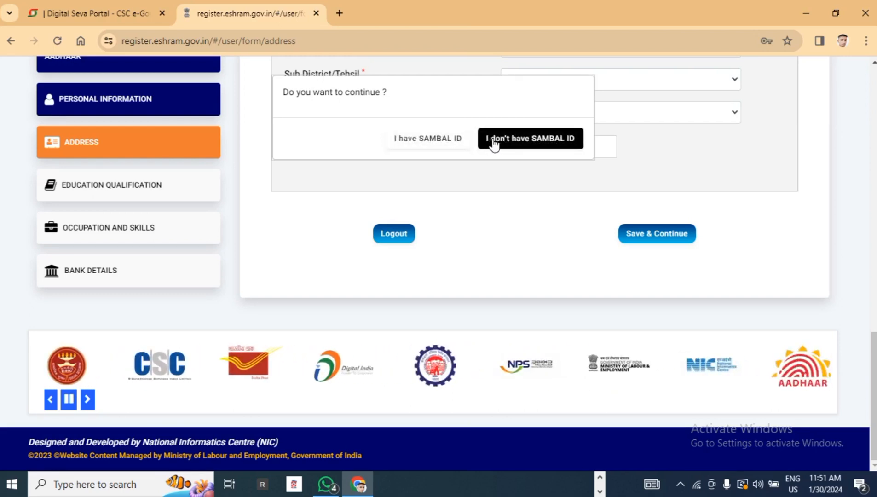
pyautogui.click(521, 138)
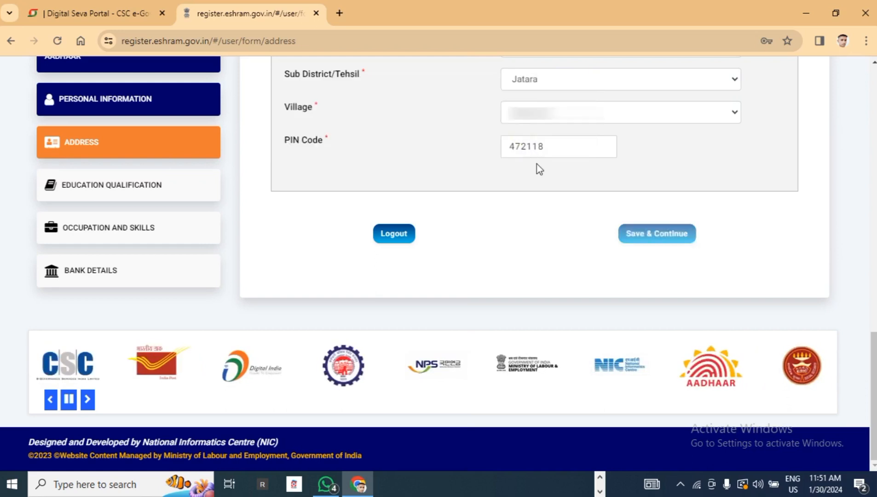
# Move to the Education step and set the qualification to Middle.
pyautogui.click(663, 235)
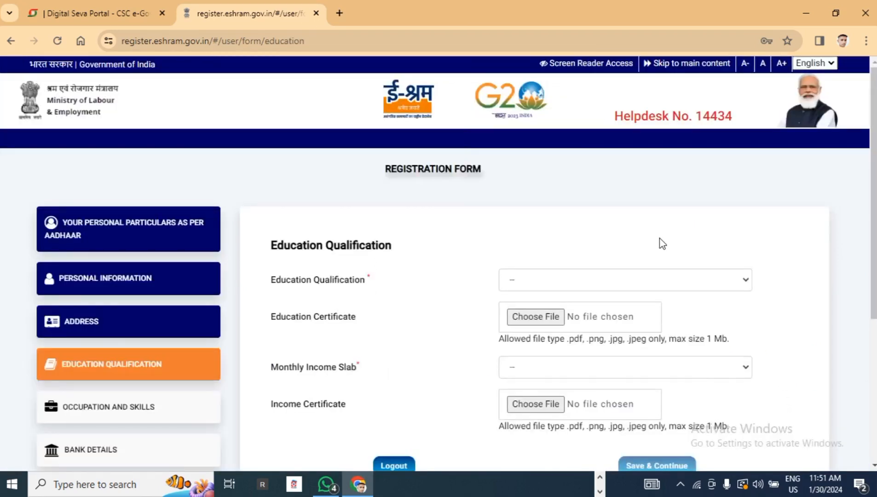
pyautogui.scroll(-1, 547, 221)
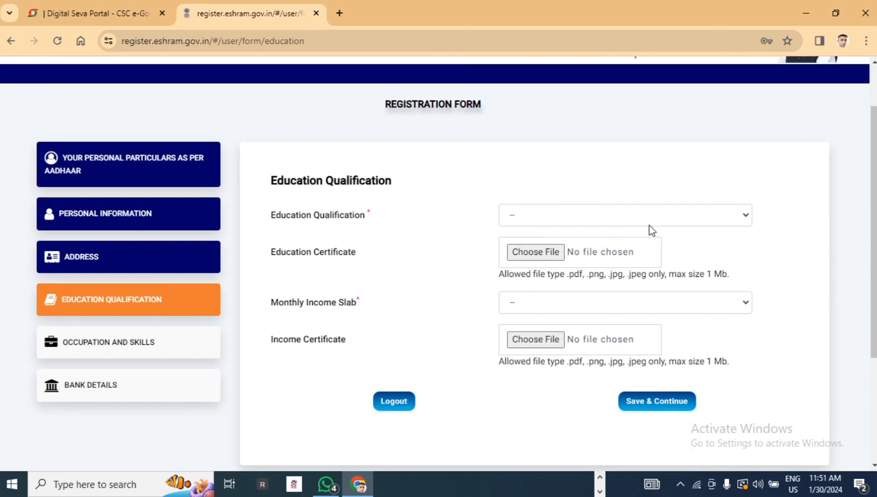
pyautogui.click(737, 217)
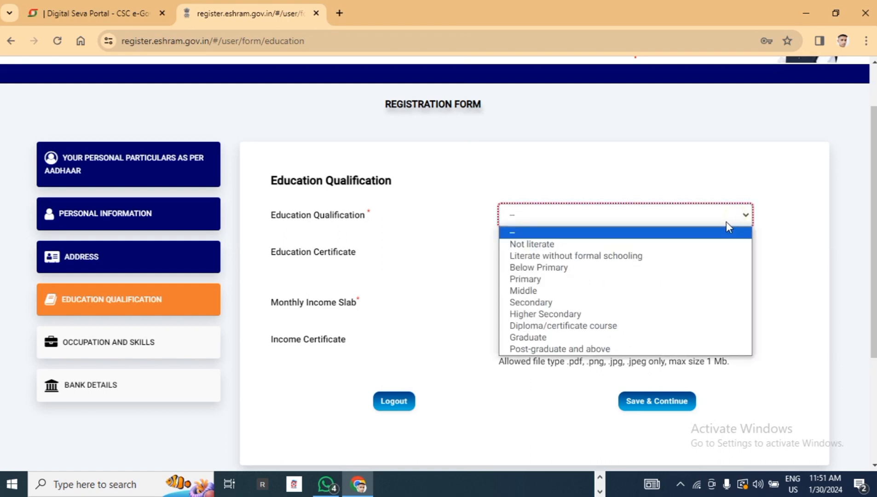
pyautogui.click(613, 291)
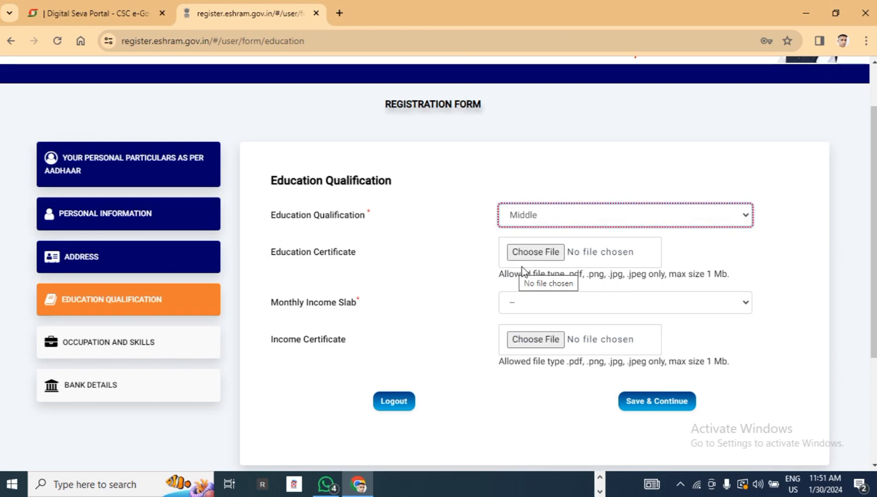
# Set the monthly income slab to 10000 & Below and save the education details.
pyautogui.scroll(-2, 520, 259)
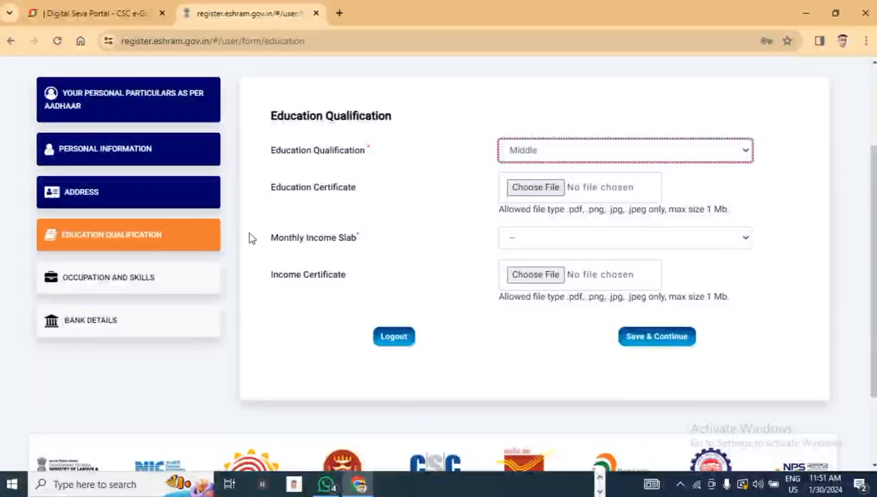
pyautogui.click(697, 242)
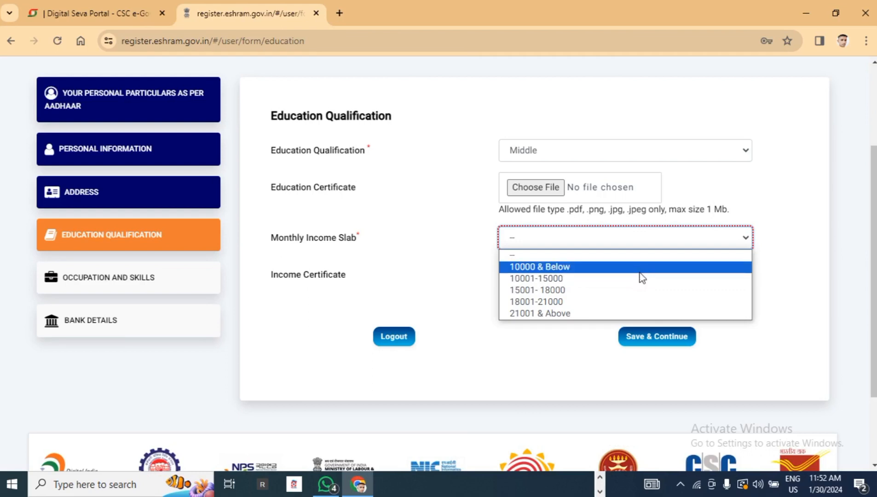
pyautogui.click(643, 268)
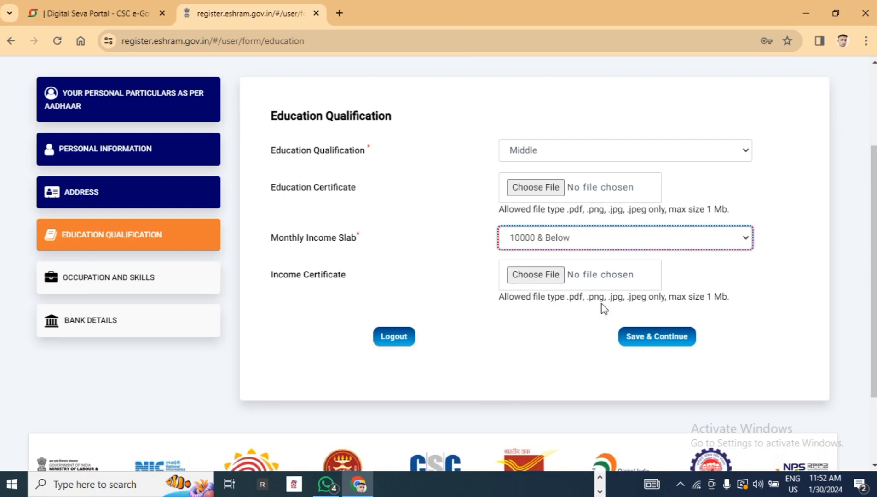
pyautogui.click(650, 340)
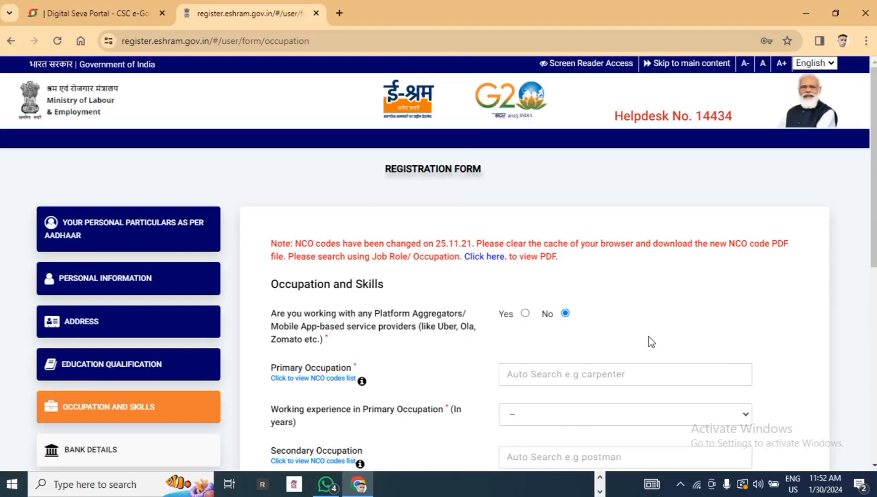
# Set the Primary Occupation to Labourer - Agricultural via the suggestion search.
pyautogui.scroll(-1, 489, 246)
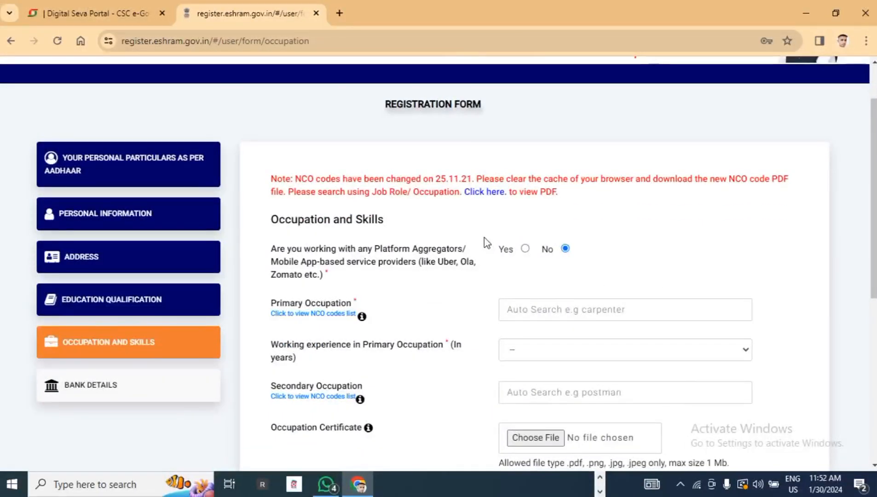
pyautogui.scroll(-1, 484, 243)
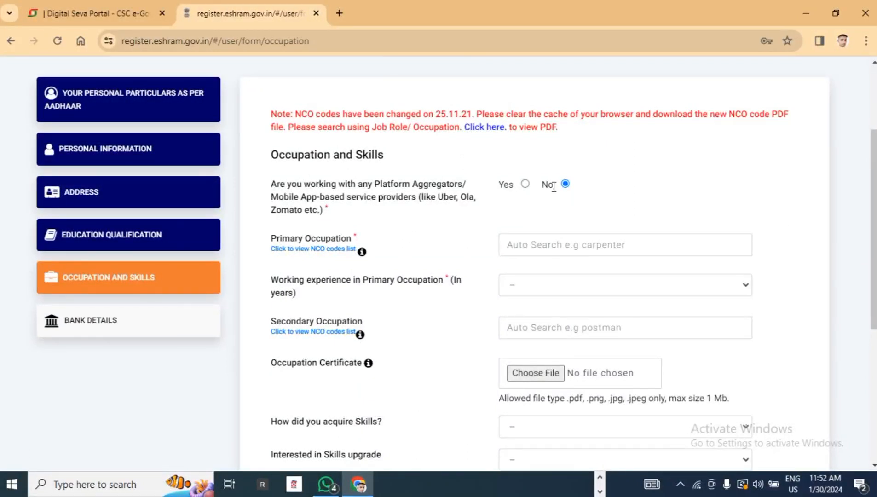
pyautogui.click(584, 245)
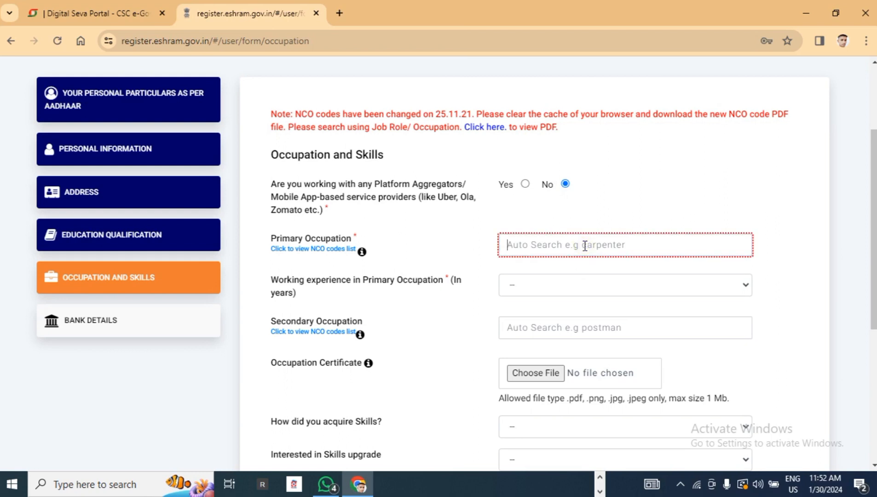
pyautogui.write('aag')
pyautogui.press('BackSpace')
pyautogui.press('BackSpace')
pyautogui.press('BackSpace')
pyautogui.press('BackSpace')
pyautogui.write('agr')
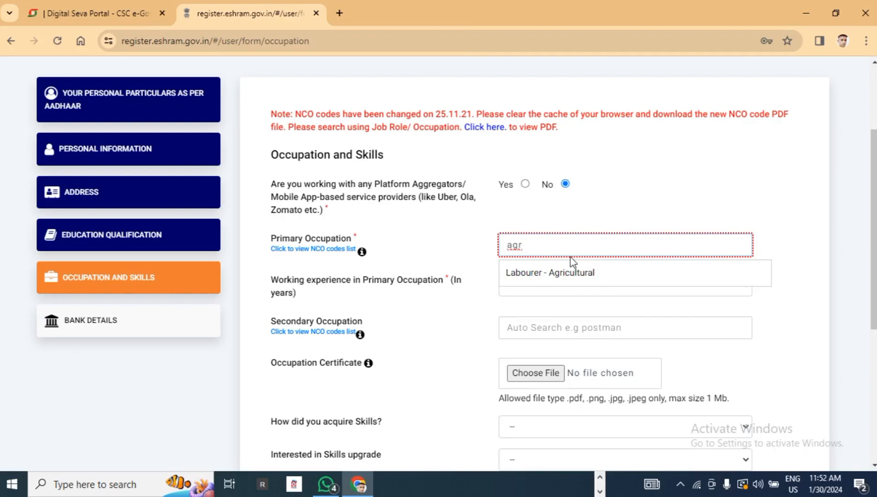
pyautogui.click(582, 284)
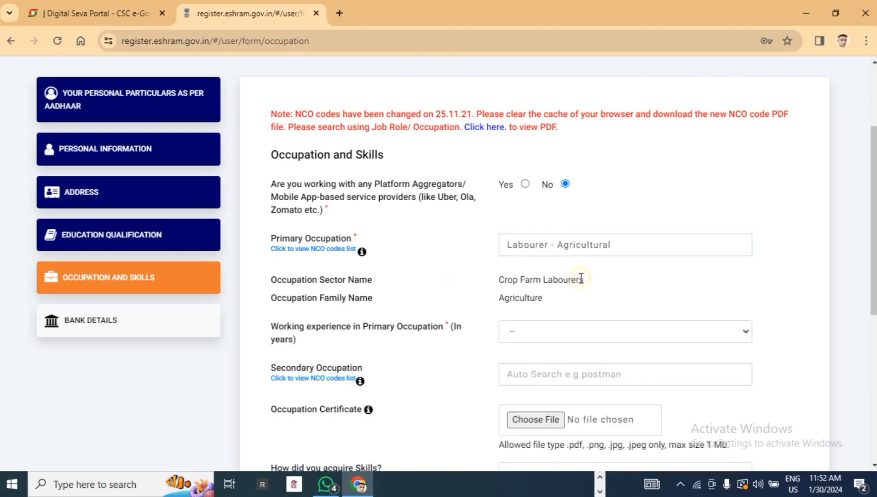
# Set the working experience to 5 years.
pyautogui.scroll(-2, 571, 280)
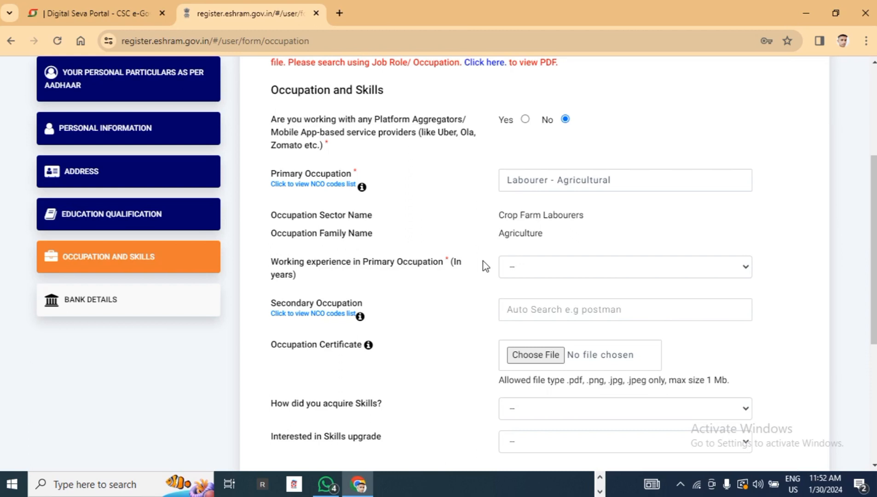
pyautogui.moveTo(509, 179); pyautogui.dragTo(610, 174)
pyautogui.click(618, 174)
pyautogui.click(636, 270)
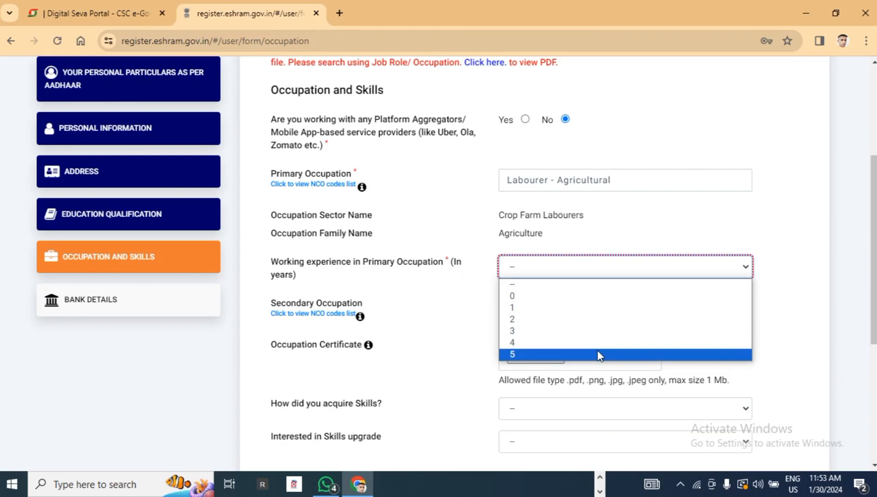
pyautogui.click(598, 354)
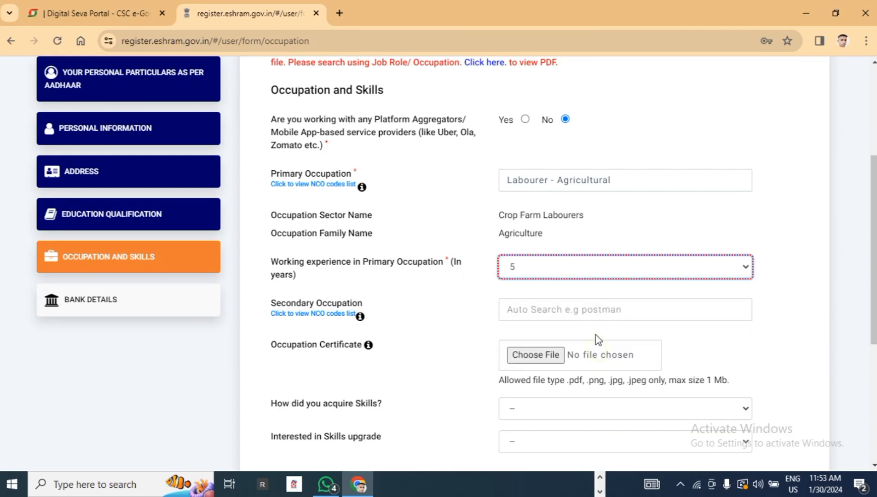
pyautogui.scroll(-1, 564, 274)
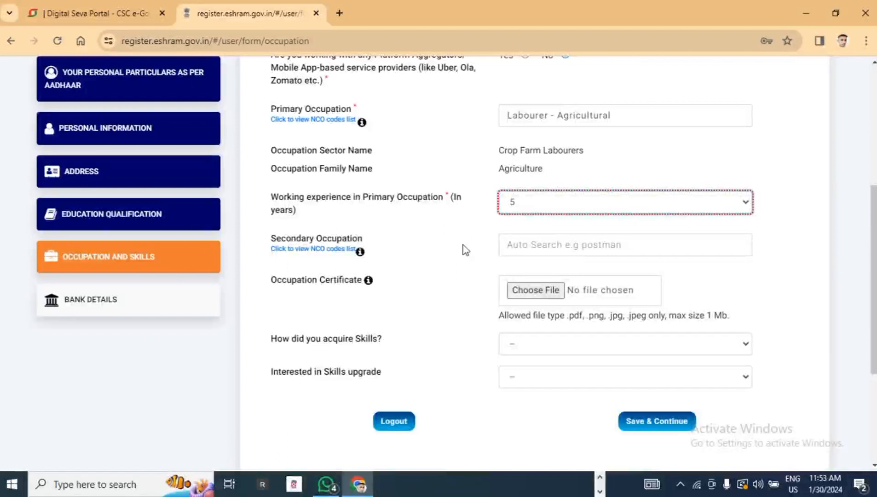
# Enter Brick Layerer, Construction as secondary occupation and choose no vocational training received.
pyautogui.click(558, 248)
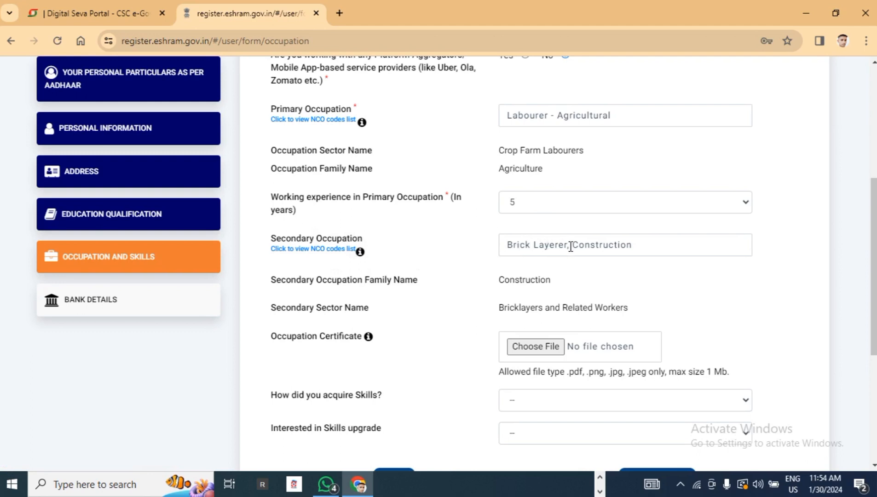
pyautogui.scroll(-1, 565, 248)
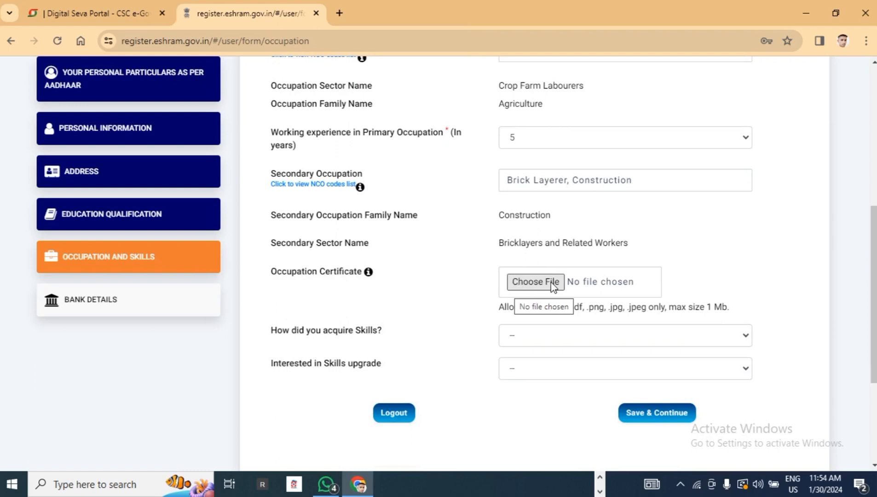
pyautogui.scroll(-1, 554, 285)
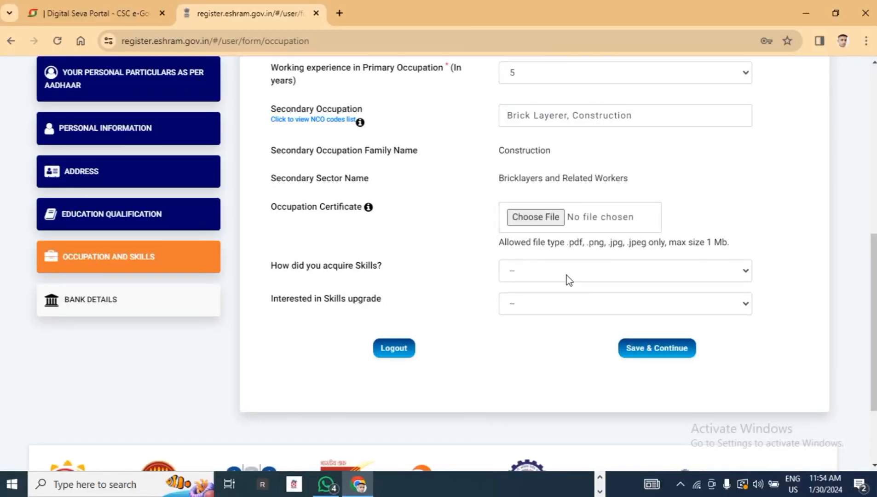
pyautogui.click(749, 272)
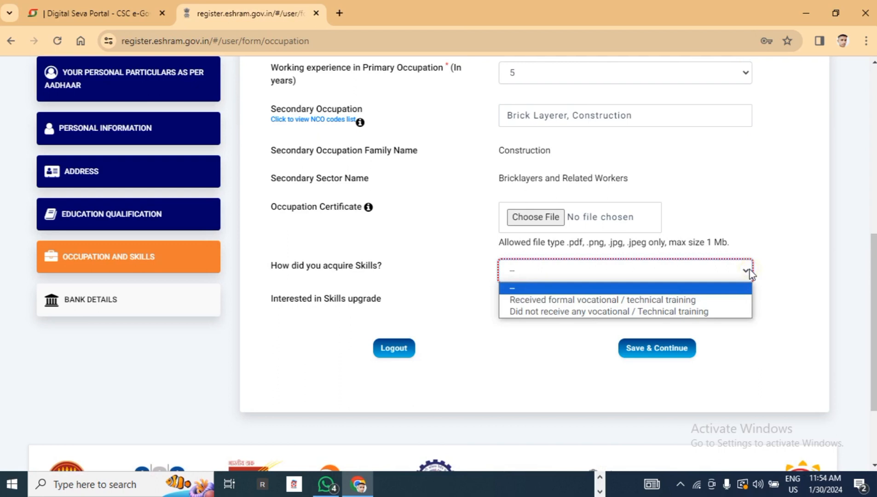
pyautogui.click(659, 314)
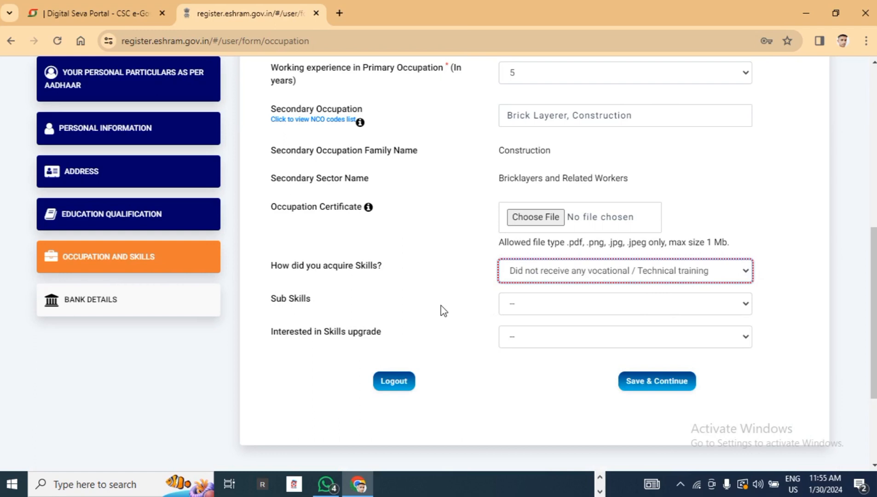
# Choose Self-Learning sub skill and interest in formal technical training, then save.
pyautogui.click(745, 306)
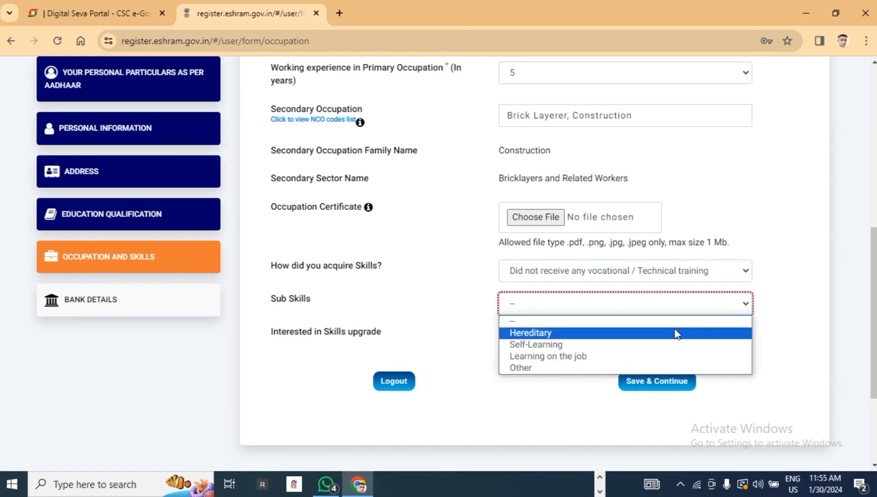
pyautogui.click(649, 344)
pyautogui.click(649, 343)
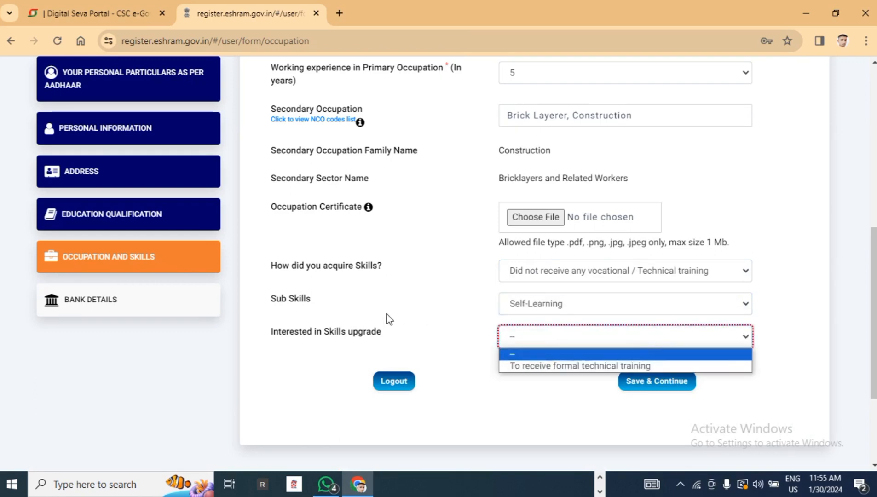
pyautogui.click(693, 340)
pyautogui.click(697, 338)
pyautogui.click(623, 366)
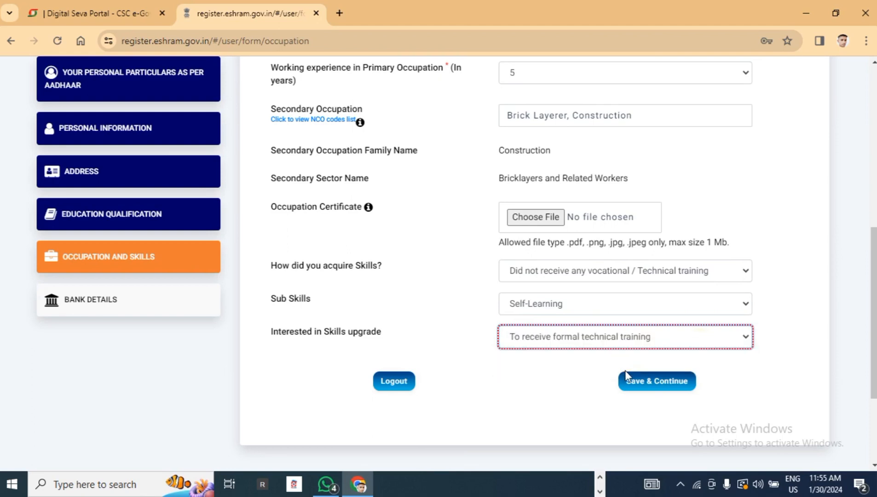
pyautogui.click(661, 385)
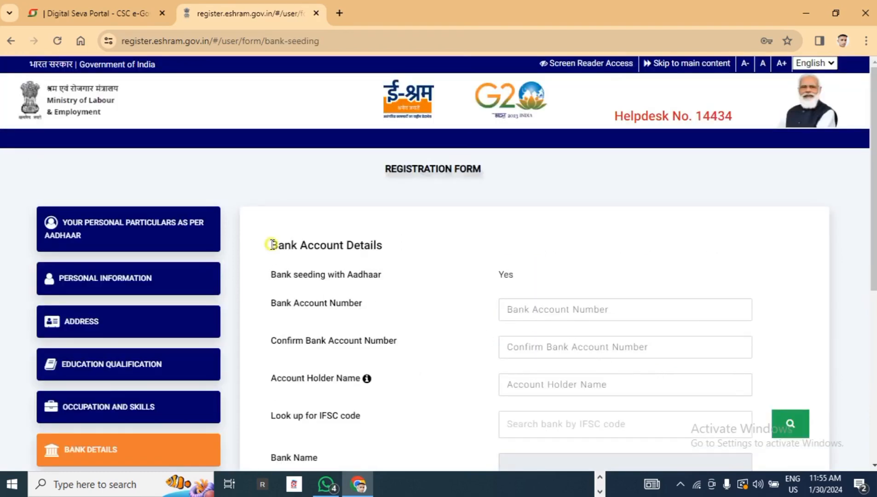
# Save the bank details (MADHYANCHAL GRAMIN BANK, SINGRAMPUR branch) and proceed to the Preview.
pyautogui.moveTo(270, 245); pyautogui.dragTo(401, 248)
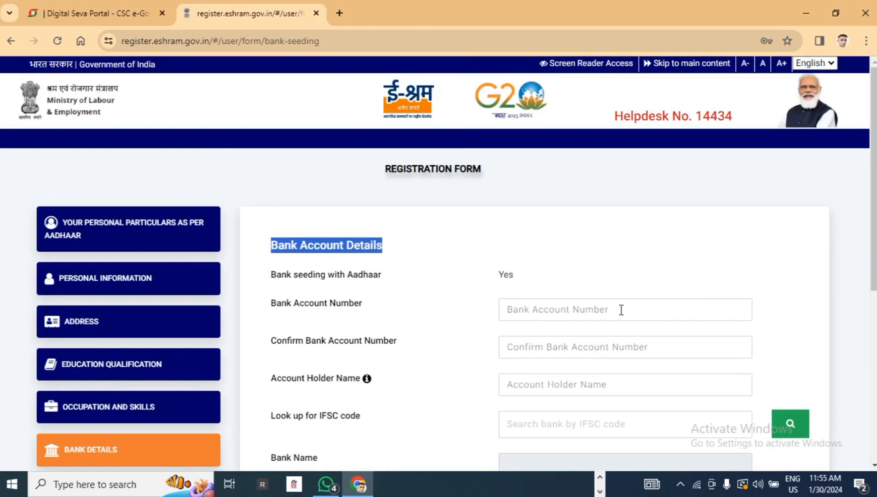
pyautogui.scroll(-3, 617, 307)
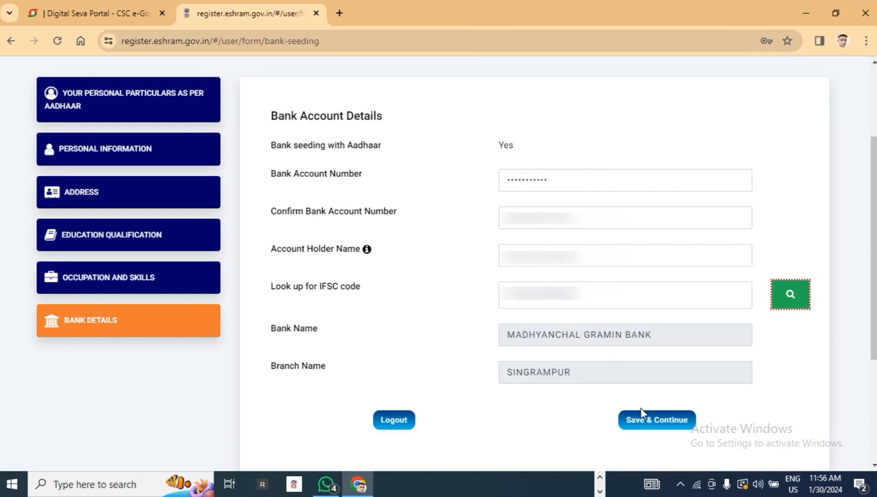
pyautogui.click(673, 432)
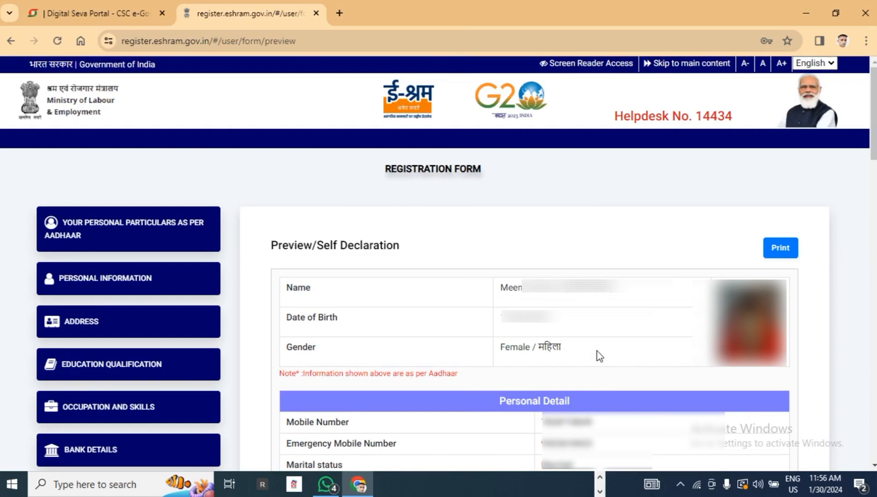
# Review the preview, accept the declaration undertaking and submit the registration.
pyautogui.scroll(-1, 600, 356)
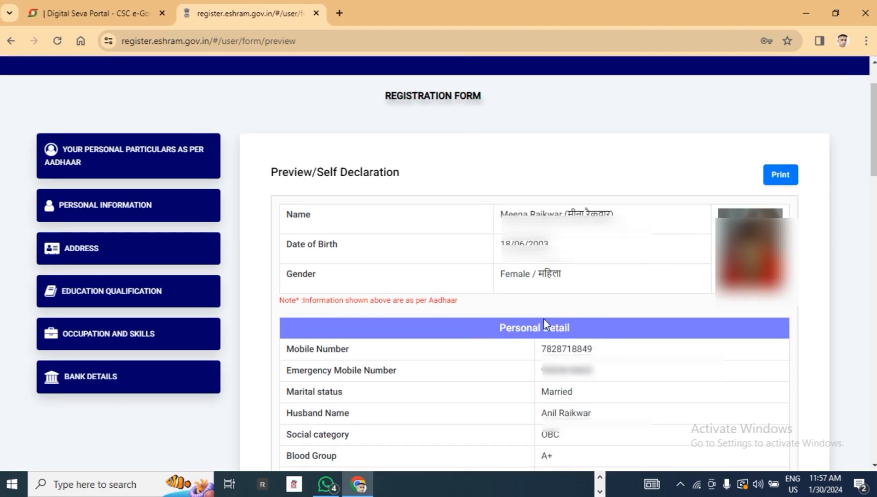
pyautogui.scroll(-10, 544, 318)
pyautogui.scroll(-12, 544, 323)
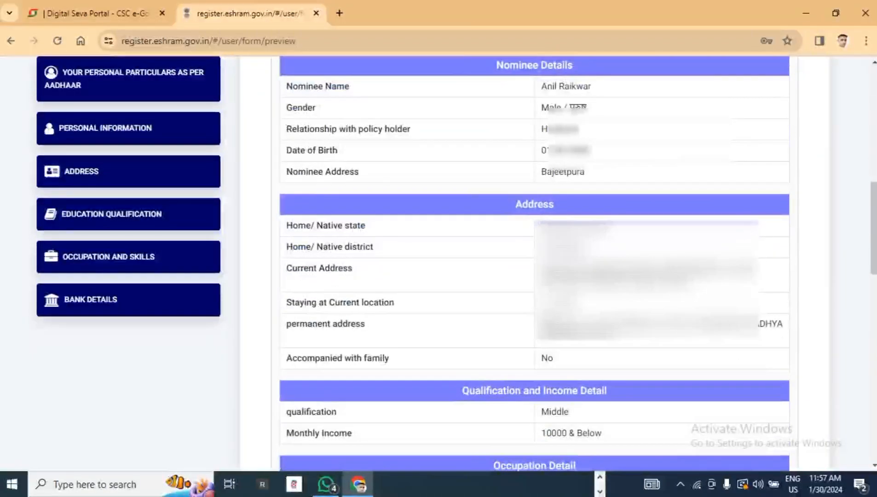
pyautogui.scroll(-7, 545, 318)
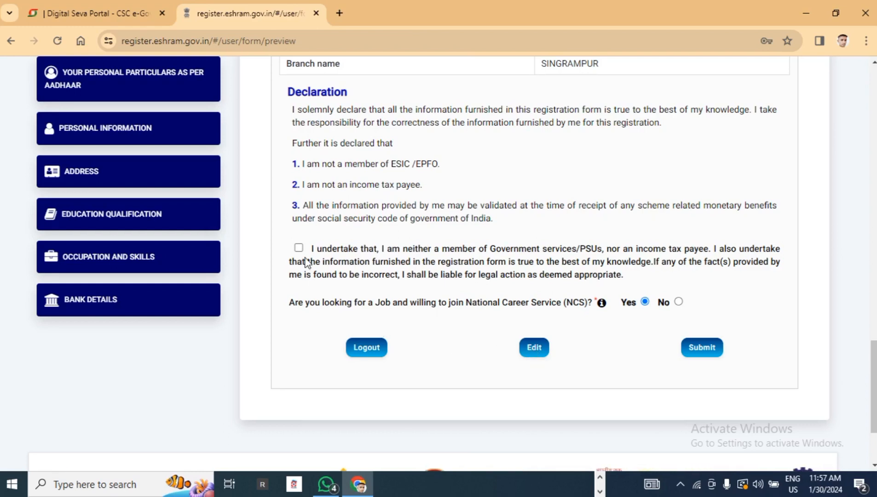
pyautogui.click(298, 248)
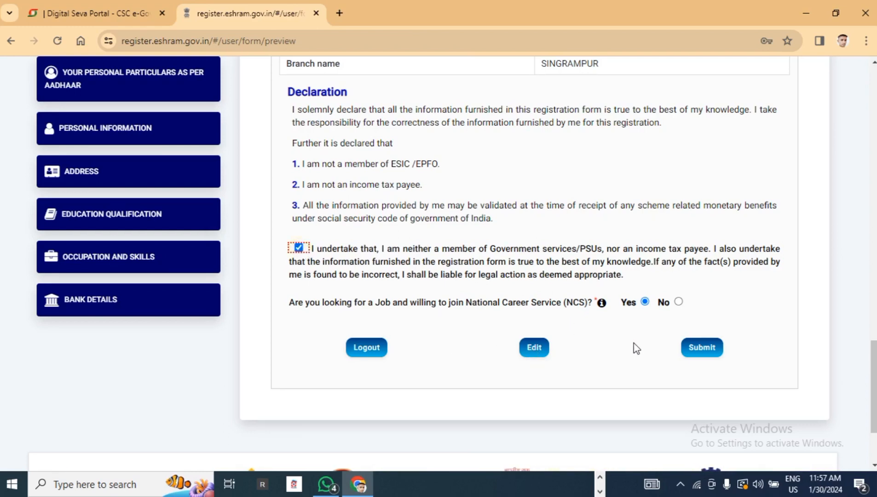
pyautogui.click(704, 350)
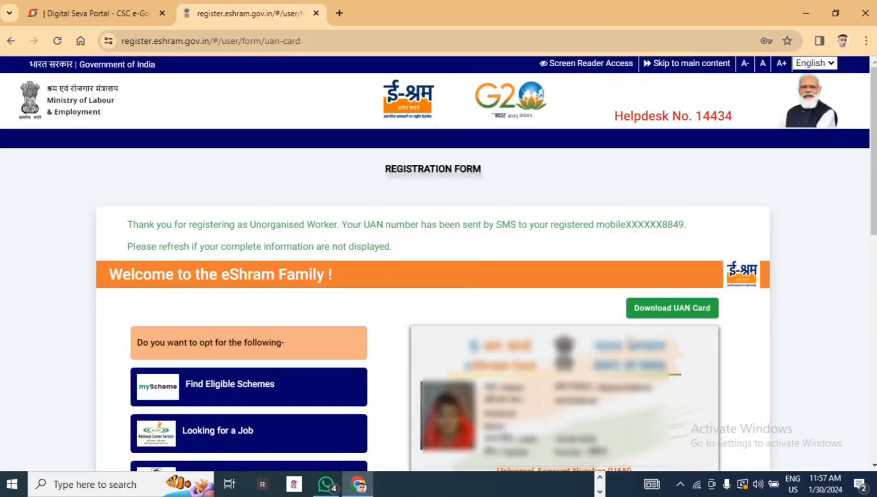
# Download the UAN card as uan-card (3).pdf and open it in Chrome's PDF viewer.
pyautogui.scroll(-1, 438, 276)
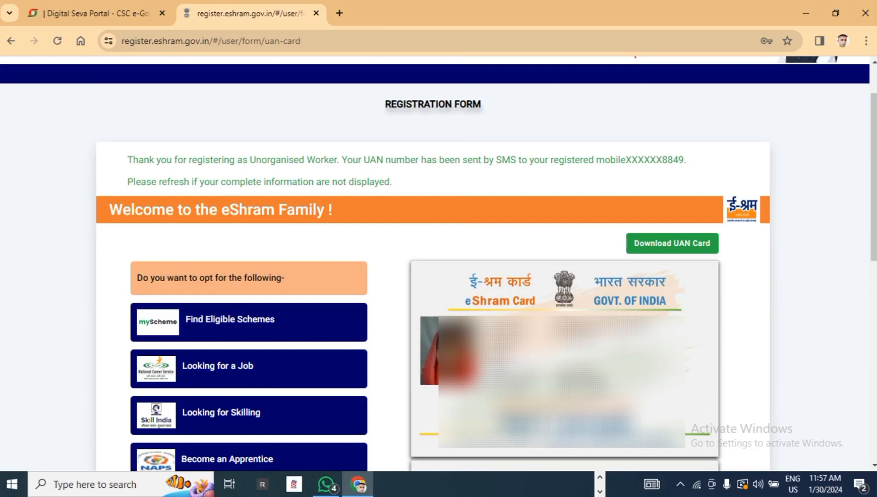
pyautogui.scroll(-4, 619, 342)
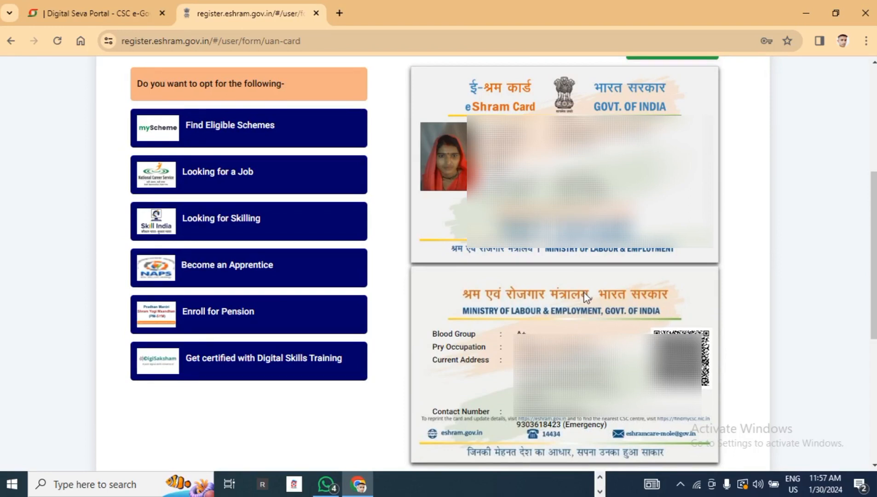
pyautogui.scroll(2, 585, 300)
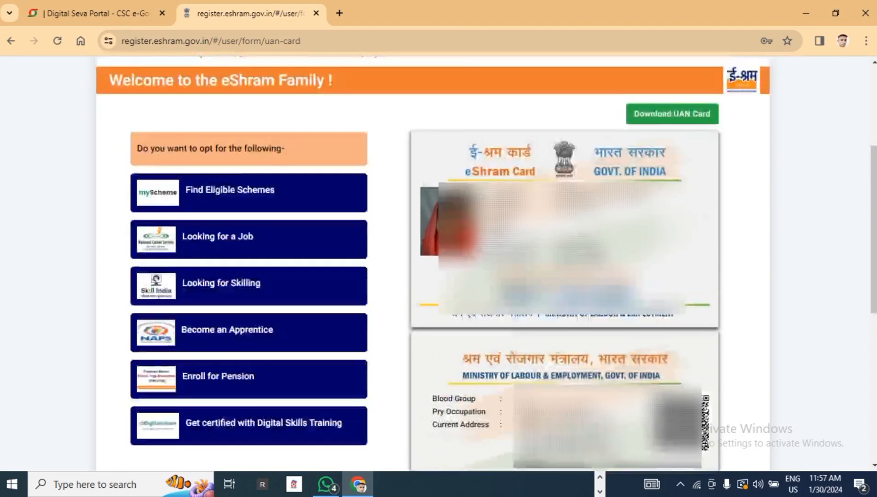
pyautogui.click(675, 117)
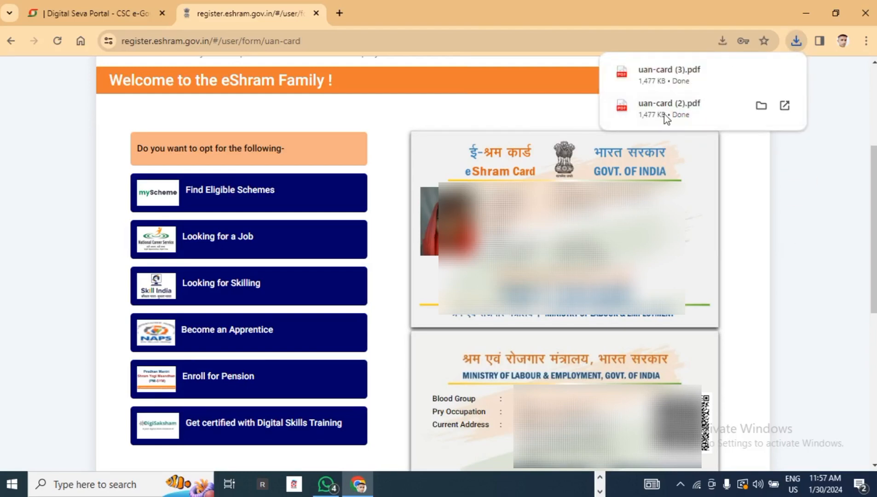
pyautogui.click(669, 72)
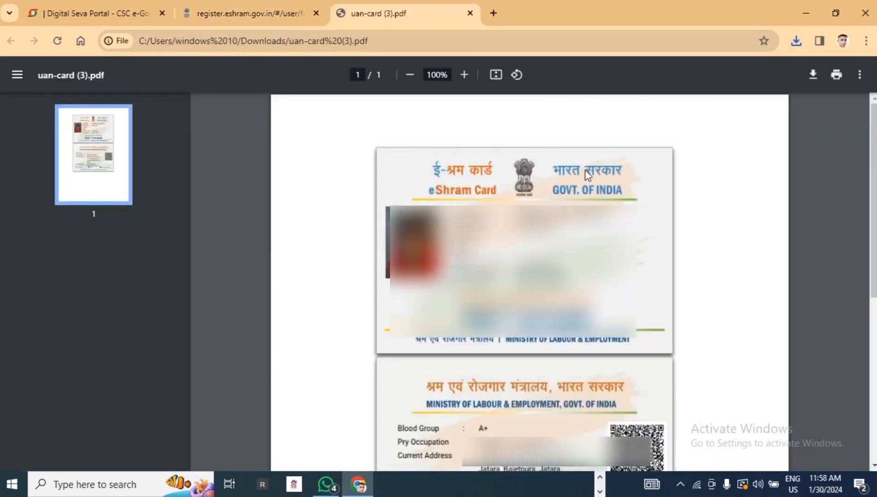
# Scroll through uan-card (3).pdf to view the front and back of the eShram card.
pyautogui.scroll(-1, 558, 95)
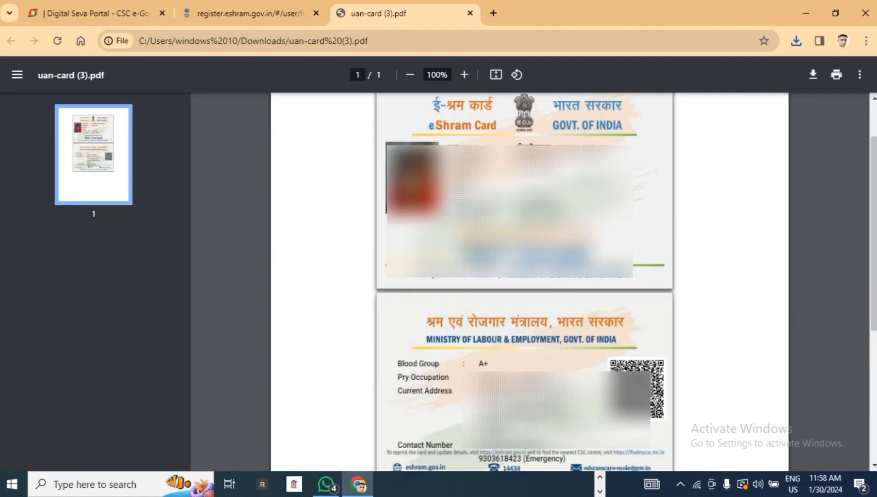